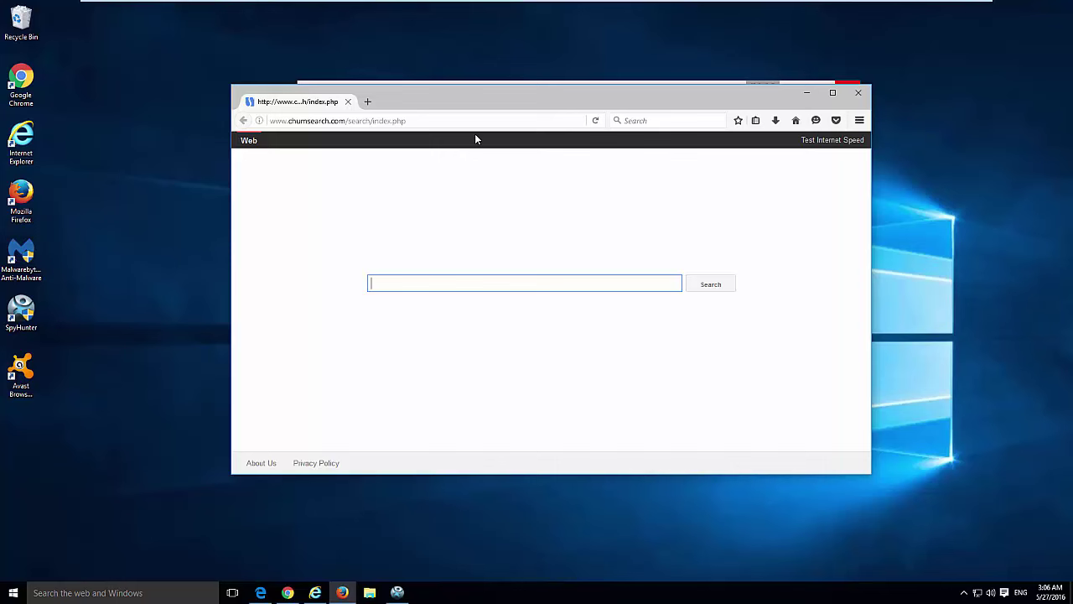
# - Minimize Firefox and Chrome, confirm Edge also starts on chumsearch.com, then minimize Edge
pyautogui.moveTo(472, 103)
pyautogui.mouseDown()
pyautogui.moveTo(506, 103)
pyautogui.moveTo(480, 98)
pyautogui.mouseUp()
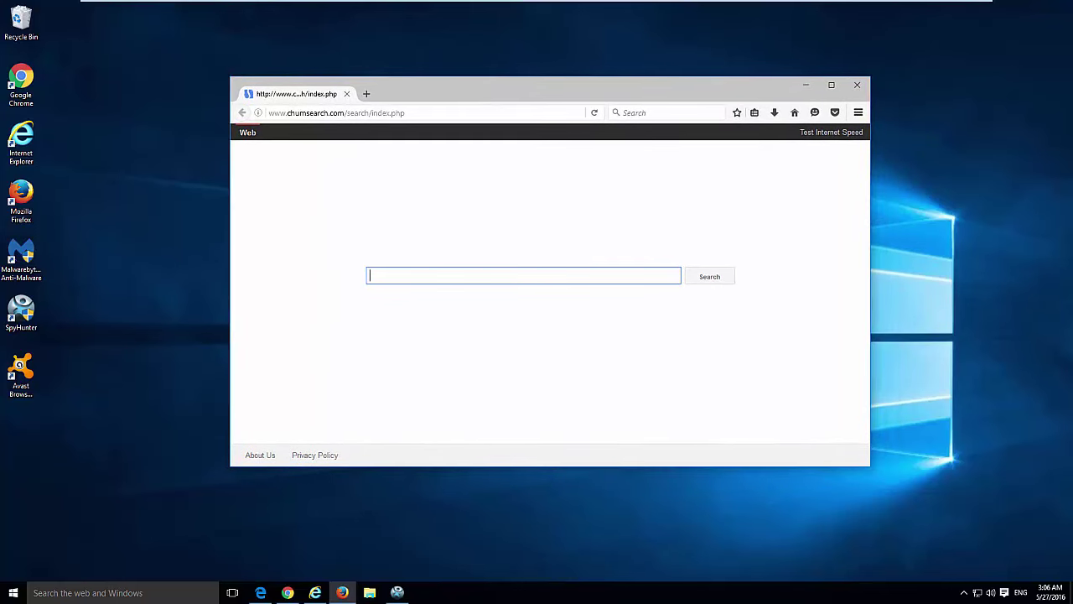
pyautogui.click(808, 87)
pyautogui.click(773, 100)
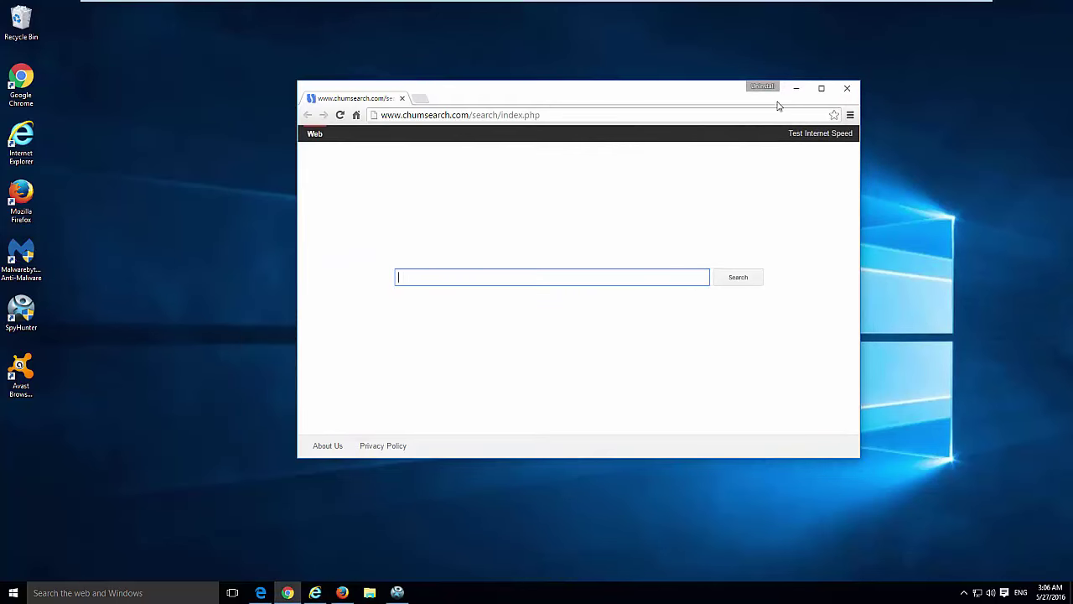
pyautogui.click(797, 87)
pyautogui.click(260, 592)
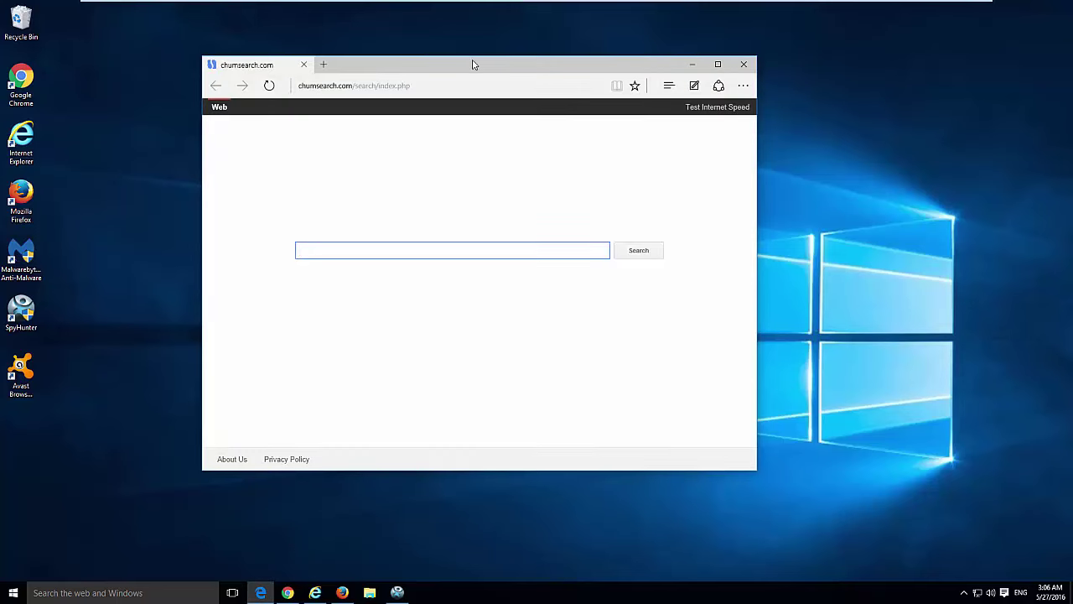
pyautogui.moveTo(472, 64); pyautogui.dragTo(503, 75)
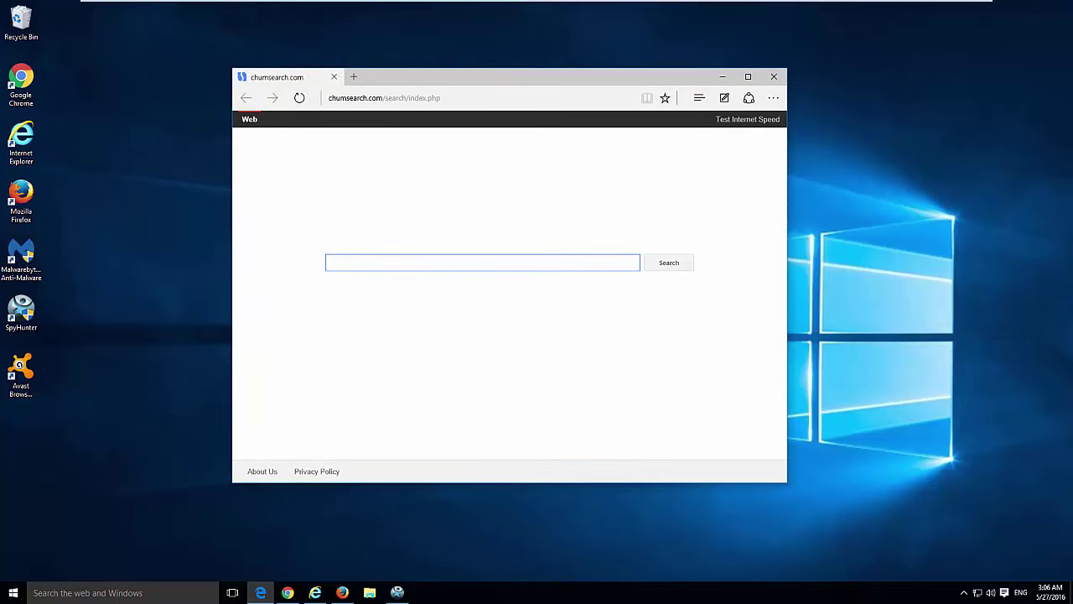
pyautogui.click(728, 79)
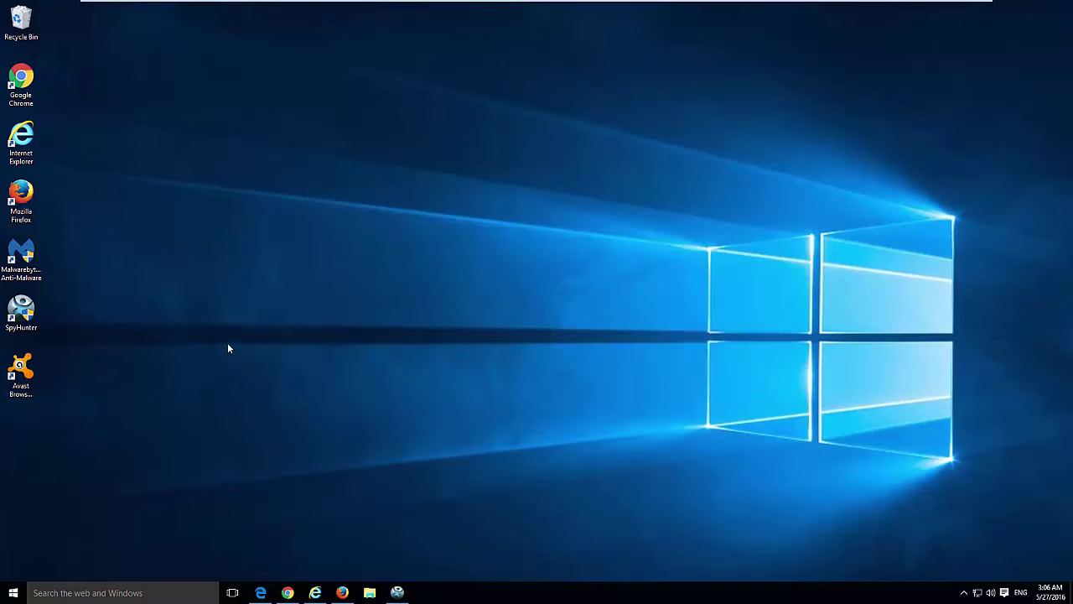
# - Open Windows Settings from the Start menu and move its window to the right
pyautogui.click(14, 592)
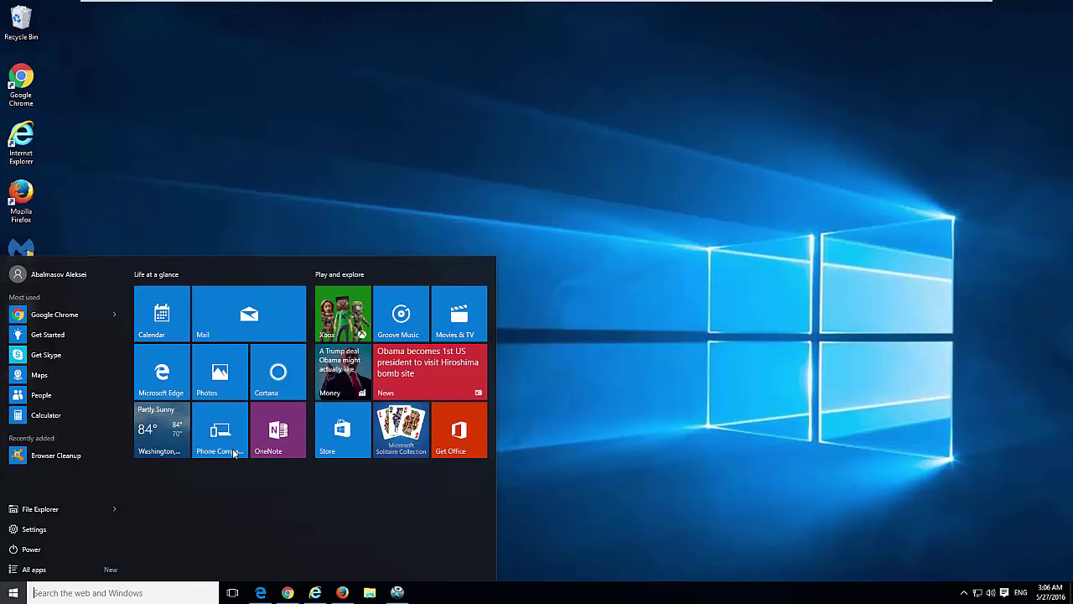
pyautogui.click(49, 528)
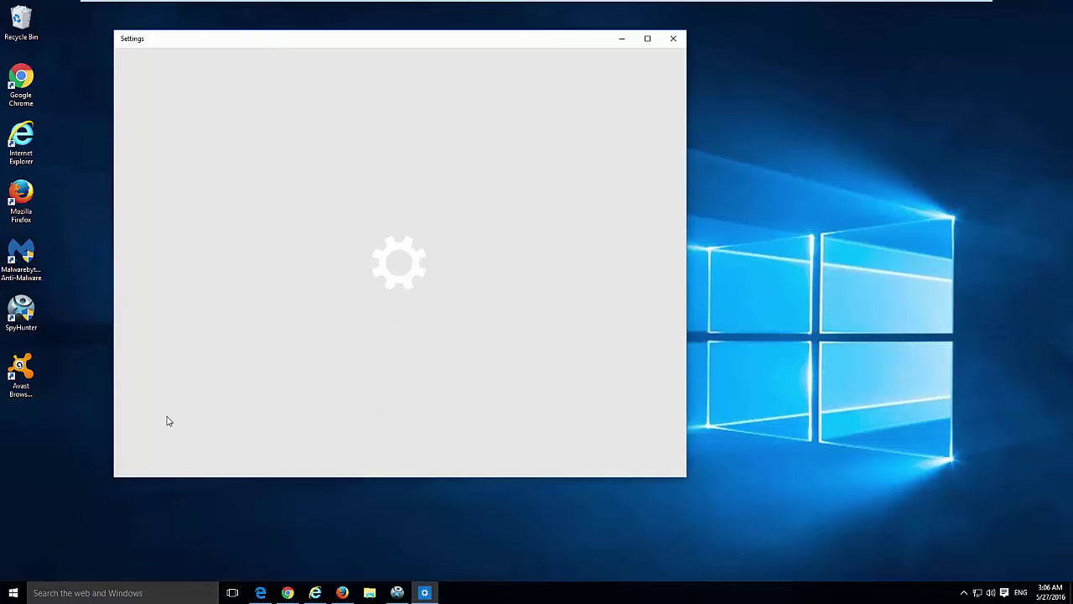
pyautogui.moveTo(393, 46); pyautogui.dragTo(511, 71)
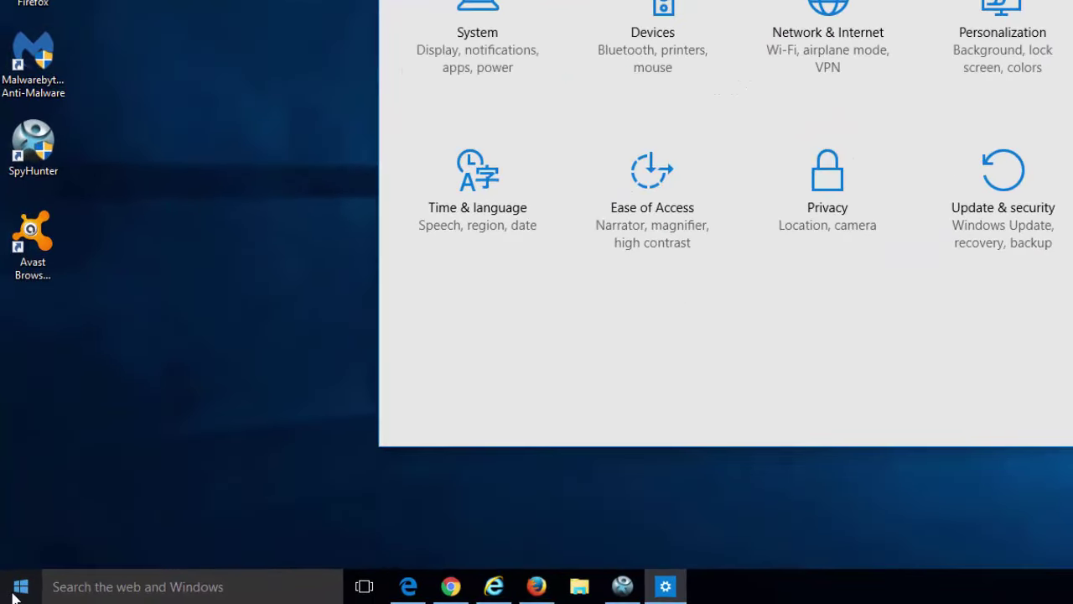
# - Open Programs and Features and sort the nine programs by install date to look for Chumsearch
pyautogui.rightClick(10, 597)
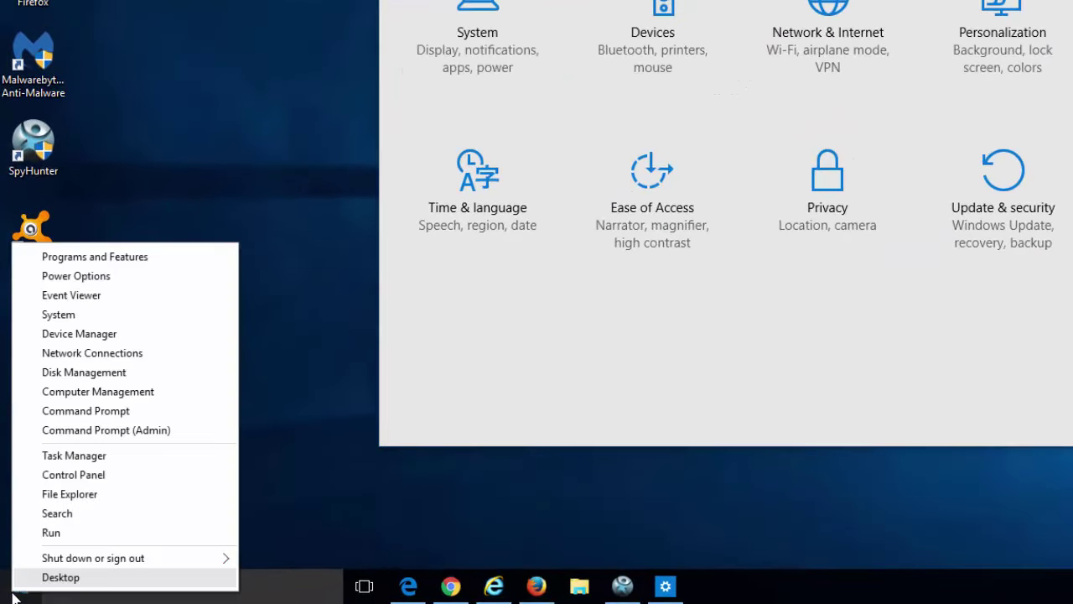
pyautogui.click(151, 260)
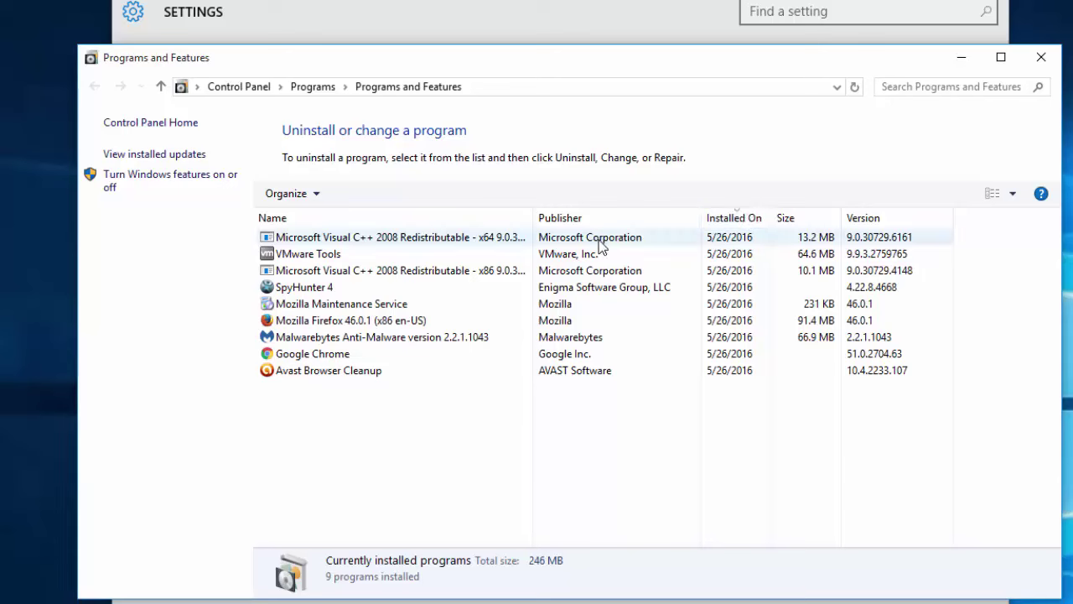
pyautogui.click(735, 220)
pyautogui.click(735, 219)
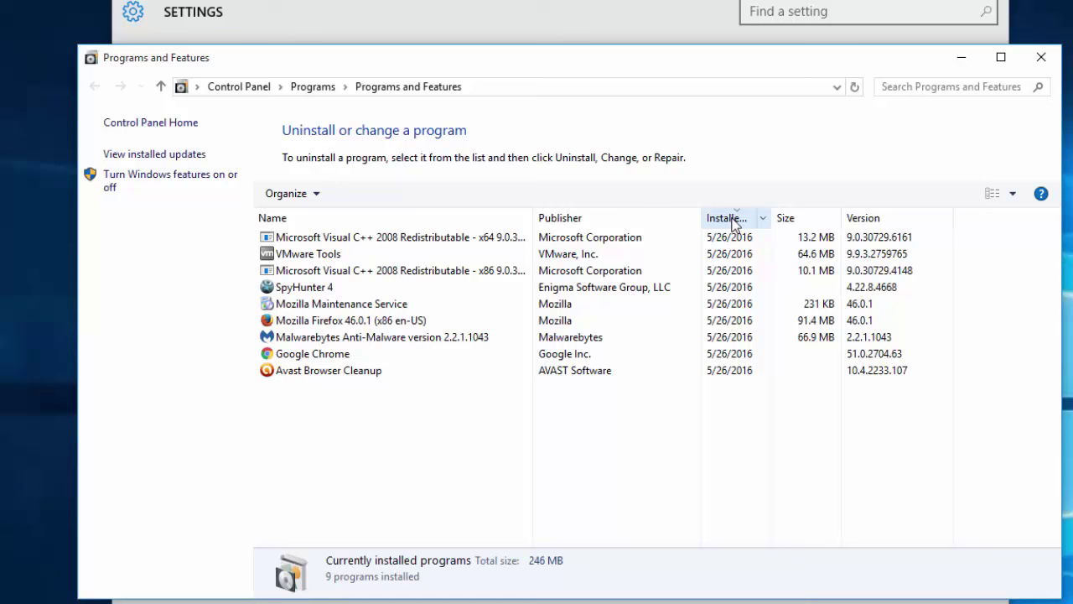
pyautogui.click(360, 240)
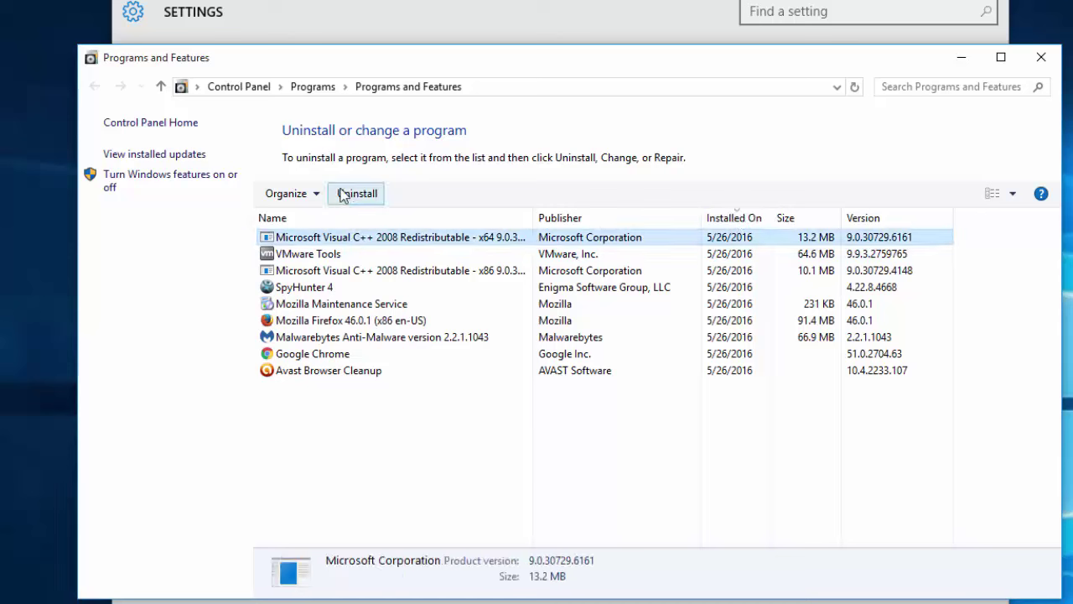
pyautogui.moveTo(741, 66); pyautogui.dragTo(720, 105)
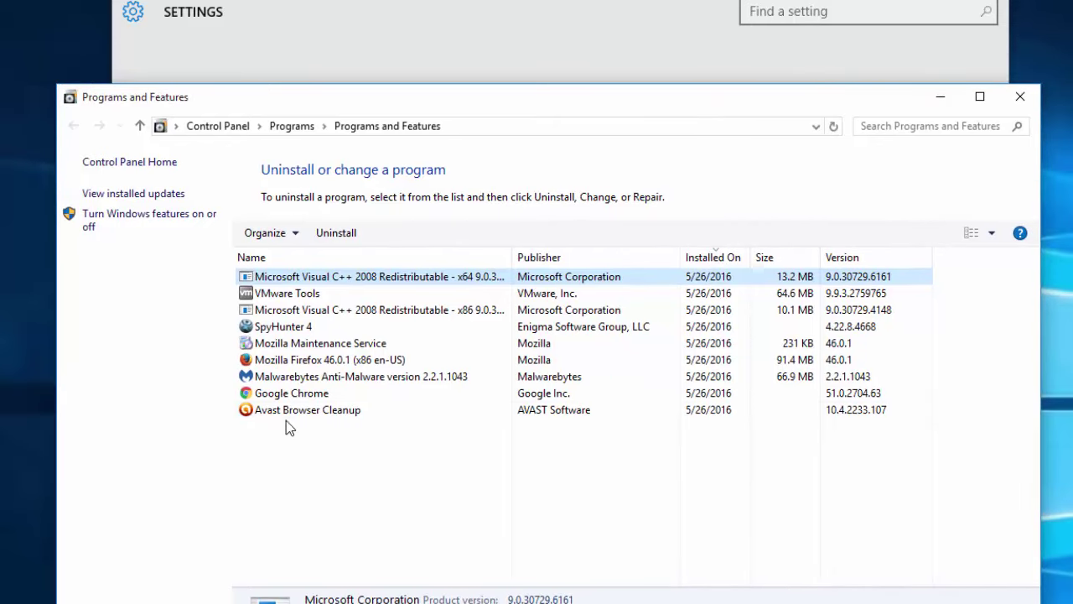
# - Close Programs and Features, scroll through System > Apps & features for unwanted apps, then close Settings
pyautogui.click(1021, 97)
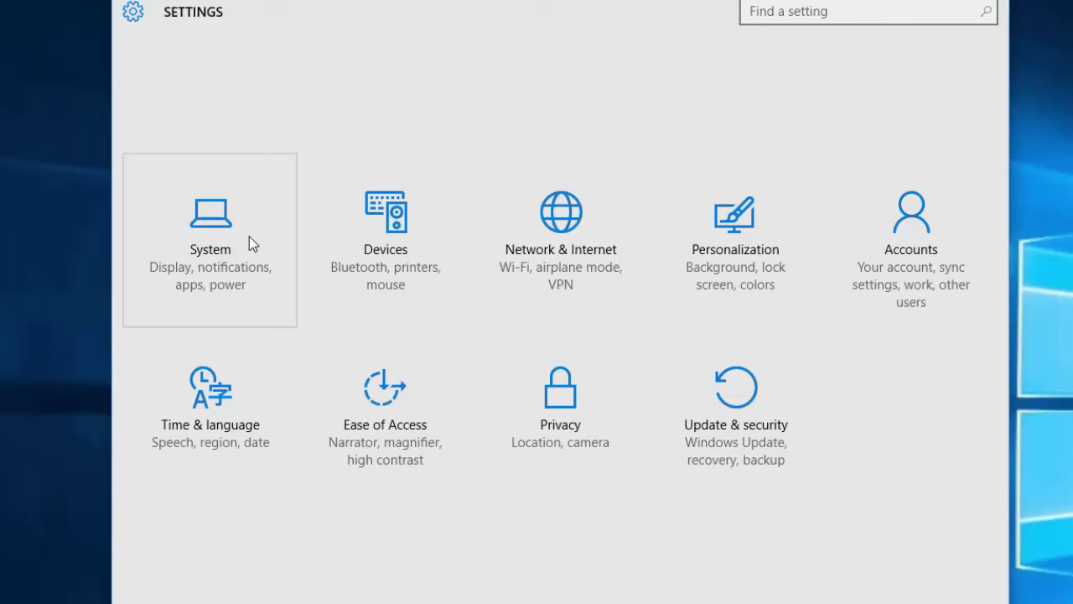
pyautogui.click(228, 223)
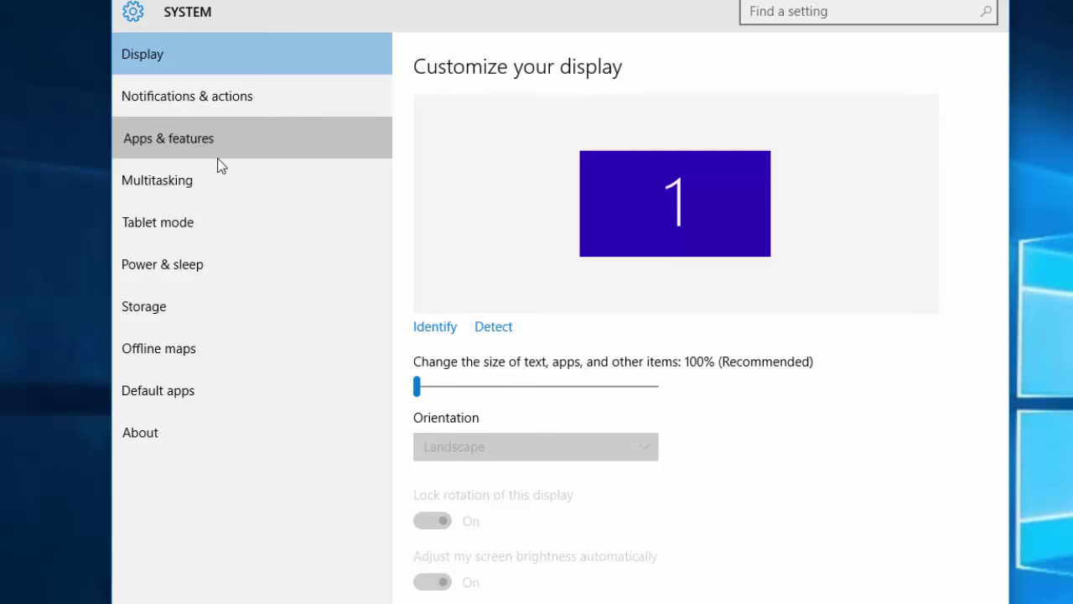
pyautogui.click(210, 141)
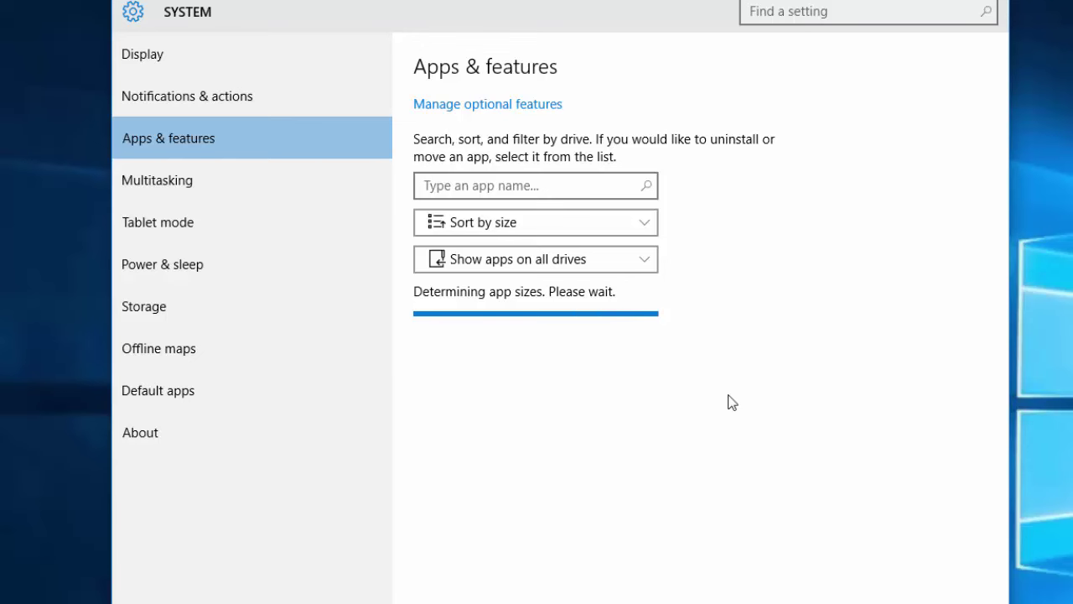
pyautogui.scroll(-5, 595, 411)
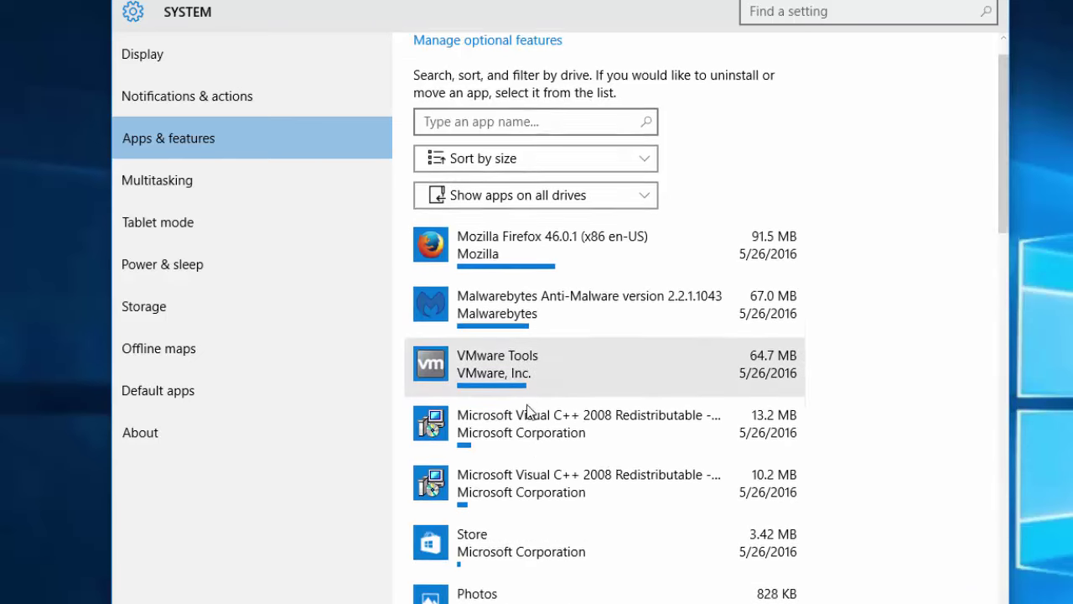
pyautogui.scroll(-10, 538, 403)
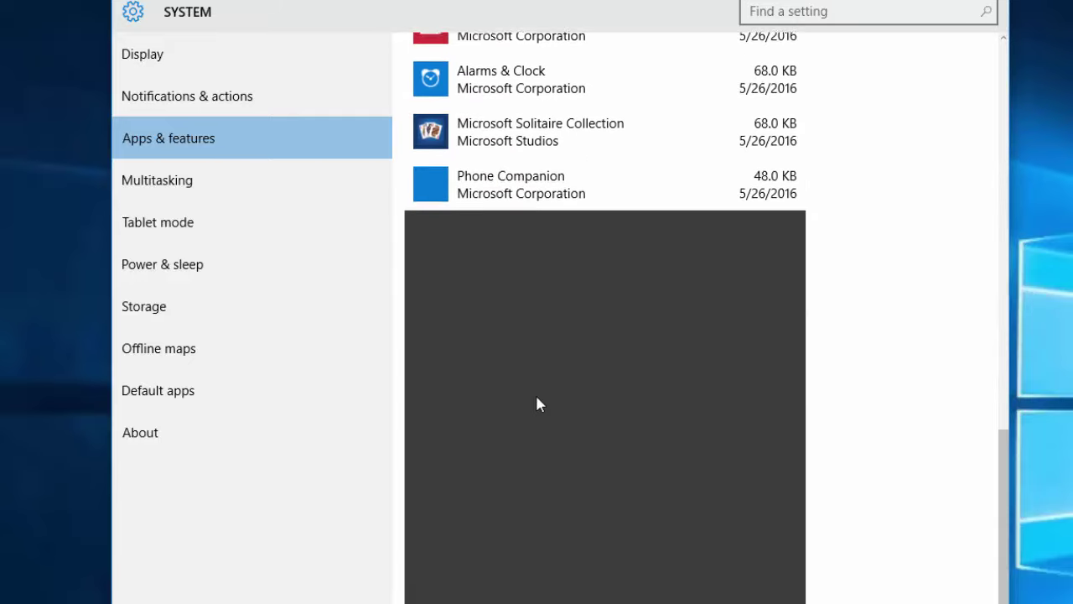
pyautogui.scroll(5, 537, 404)
pyautogui.scroll(10, 538, 403)
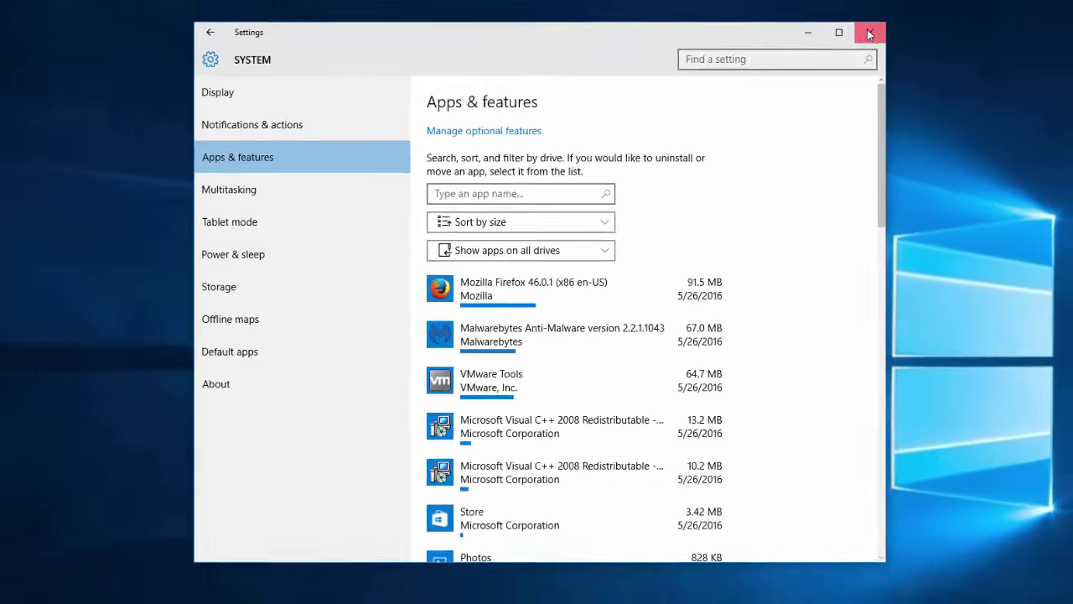
pyautogui.click(869, 34)
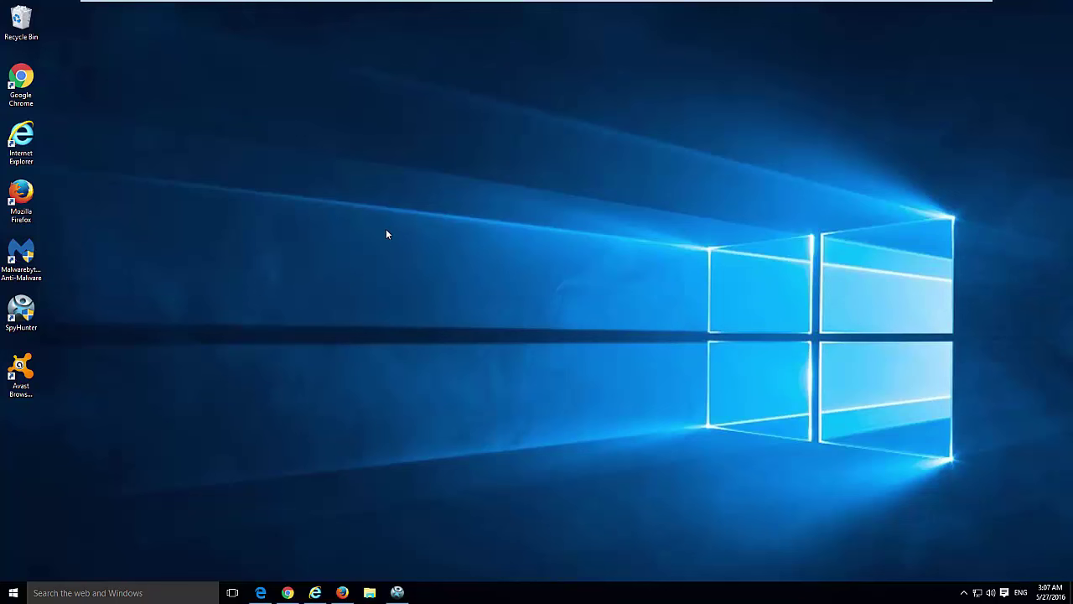
pyautogui.click(260, 592)
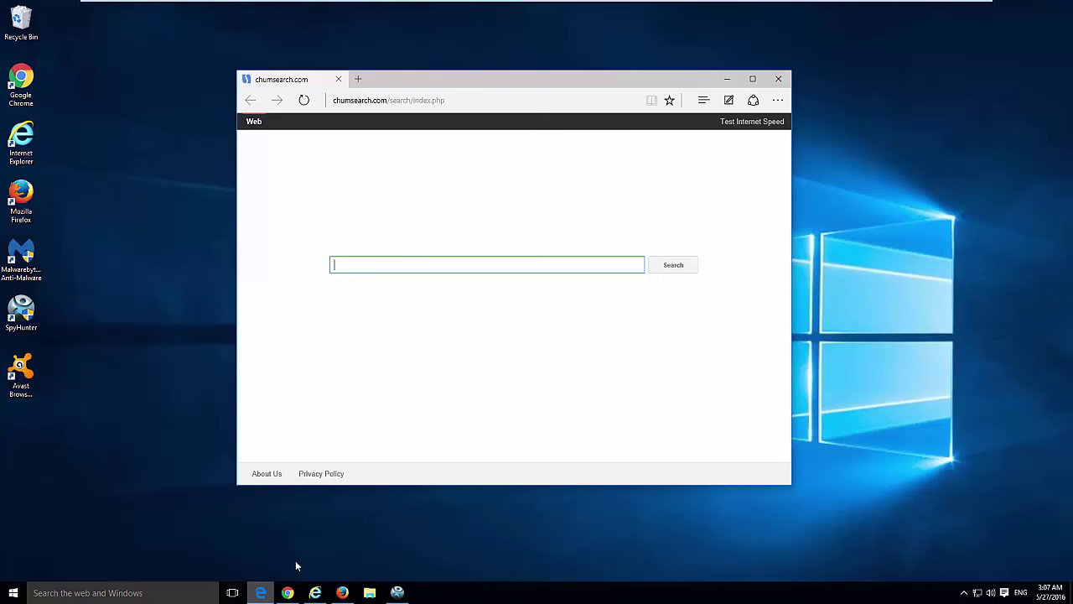
pyautogui.click(778, 78)
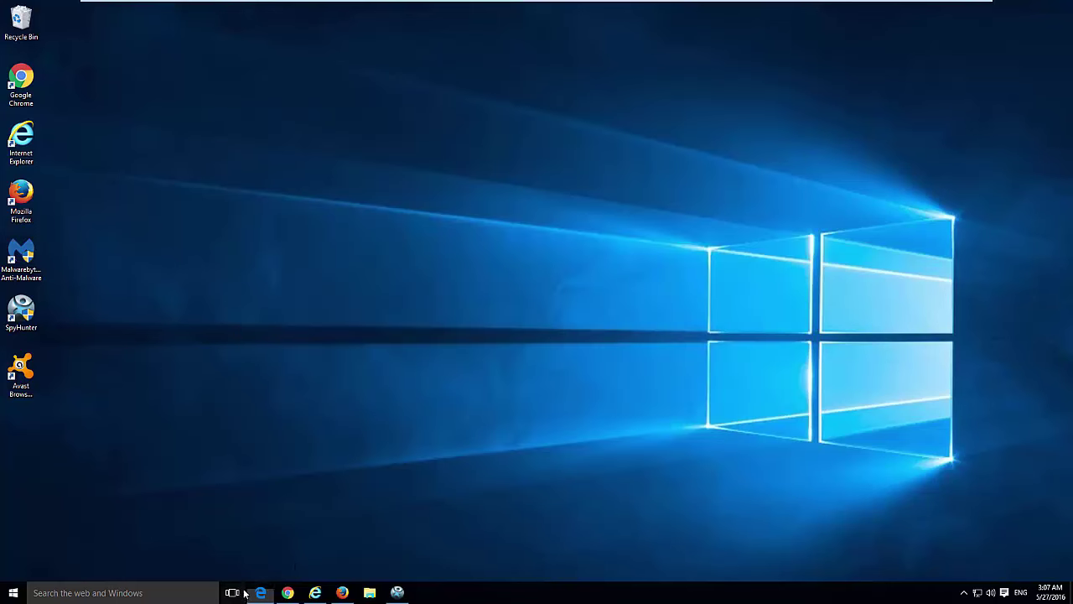
pyautogui.click(289, 592)
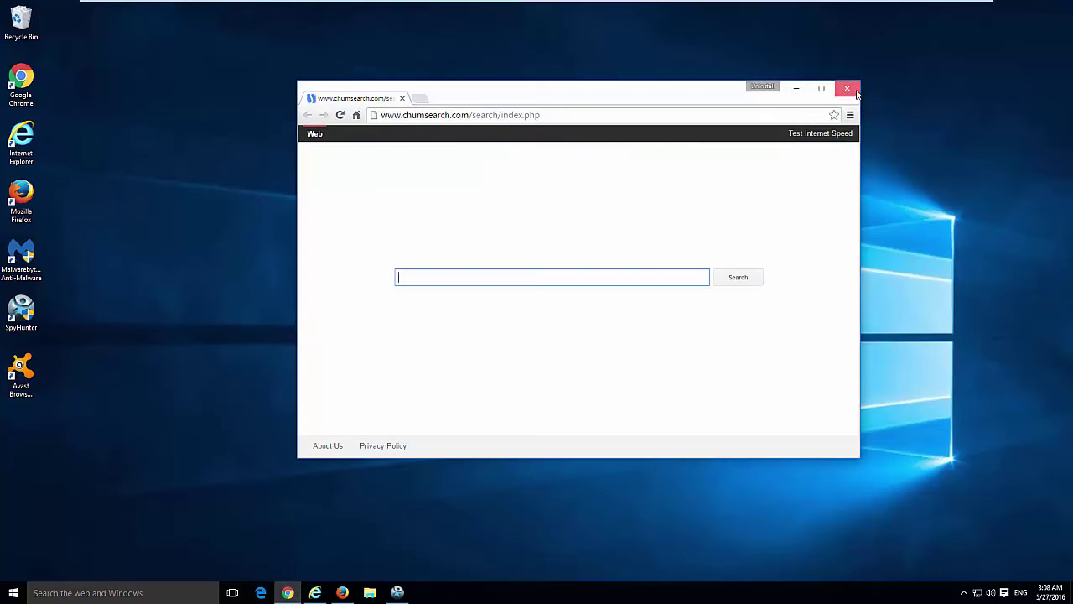
pyautogui.click(841, 94)
pyautogui.click(317, 592)
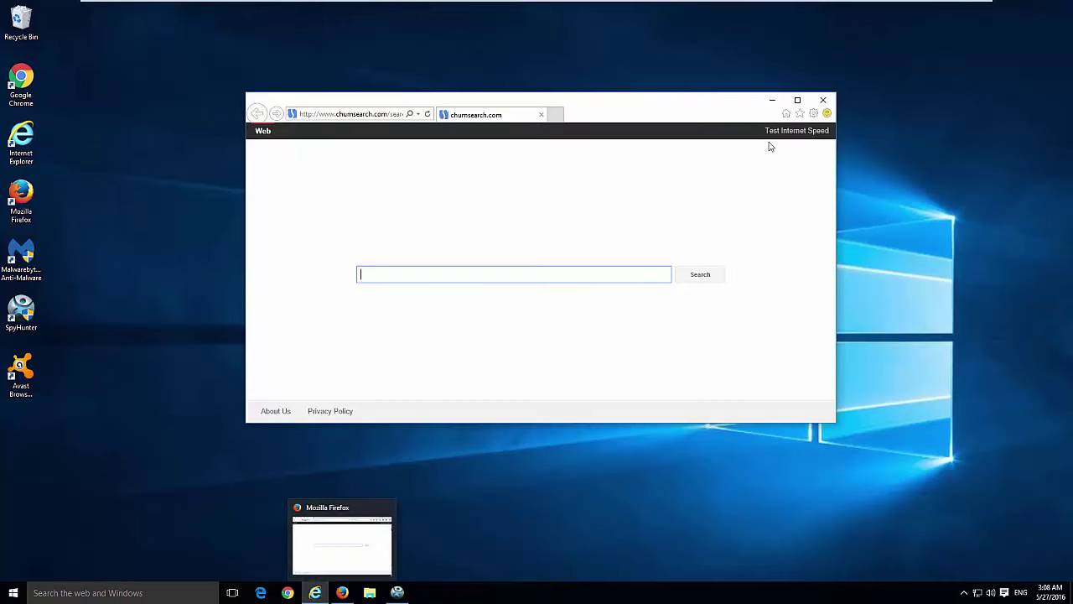
pyautogui.click(819, 101)
pyautogui.click(344, 592)
pyautogui.click(857, 85)
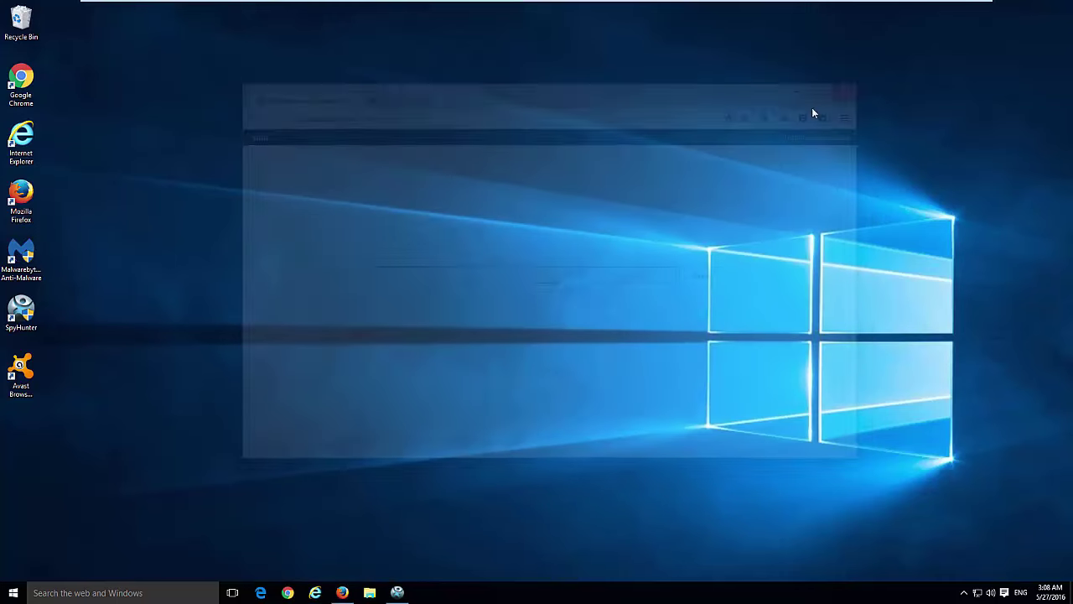
# - Run Avast Browser Cleanup as administrator and reset Internet Explorer's homepage and search settings
pyautogui.rightClick(24, 379)
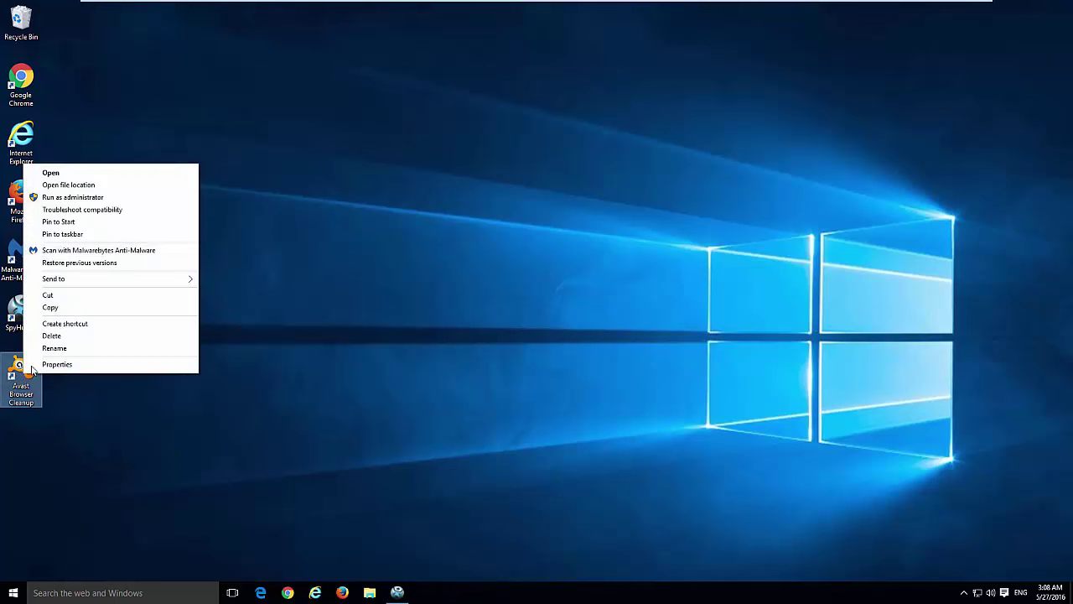
pyautogui.click(72, 197)
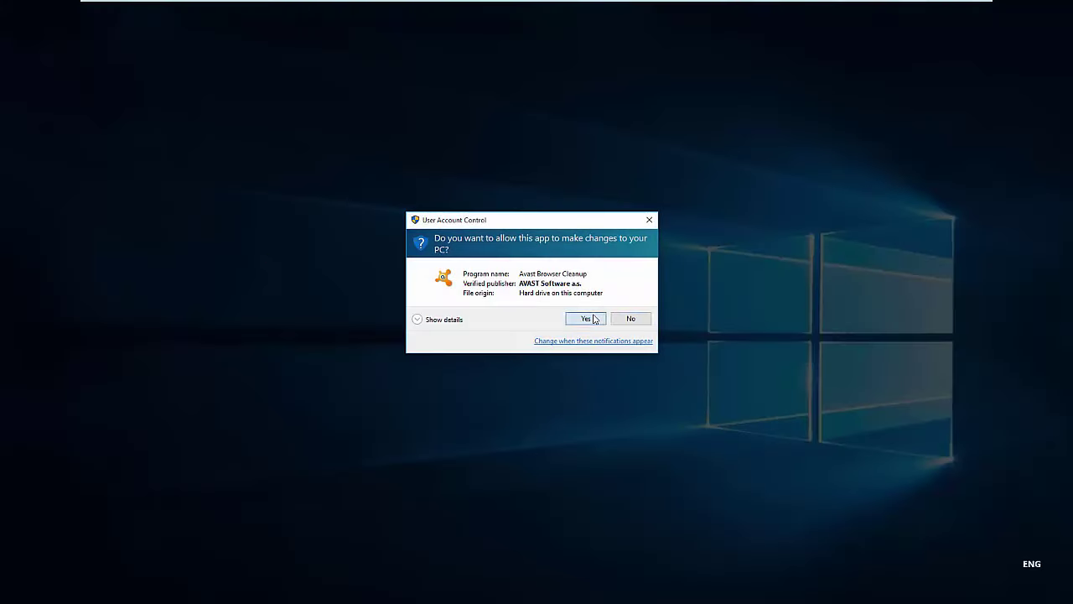
pyautogui.click(586, 318)
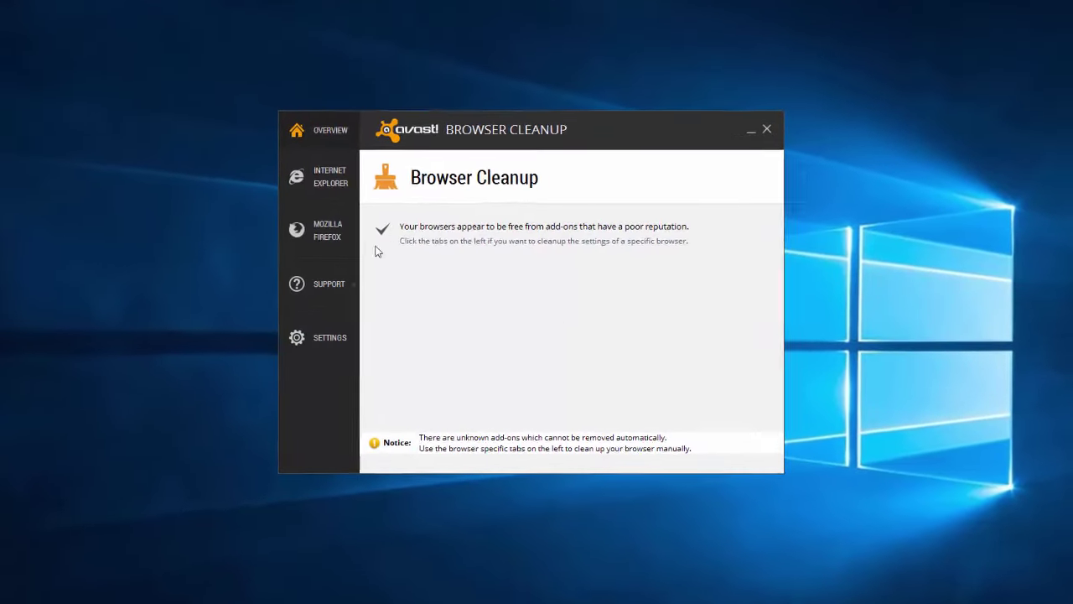
pyautogui.click(329, 175)
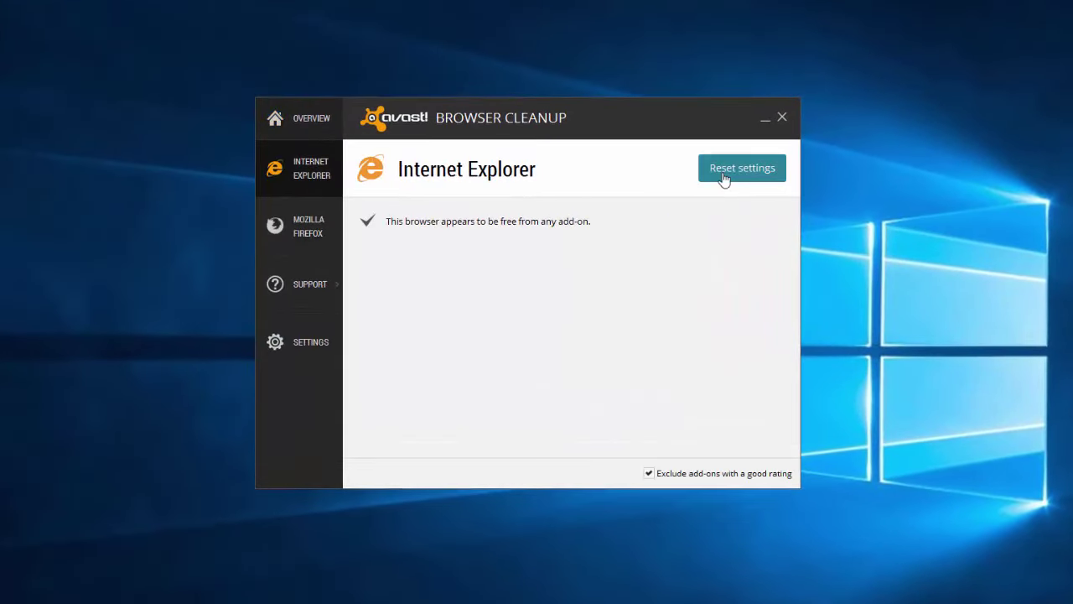
pyautogui.click(723, 173)
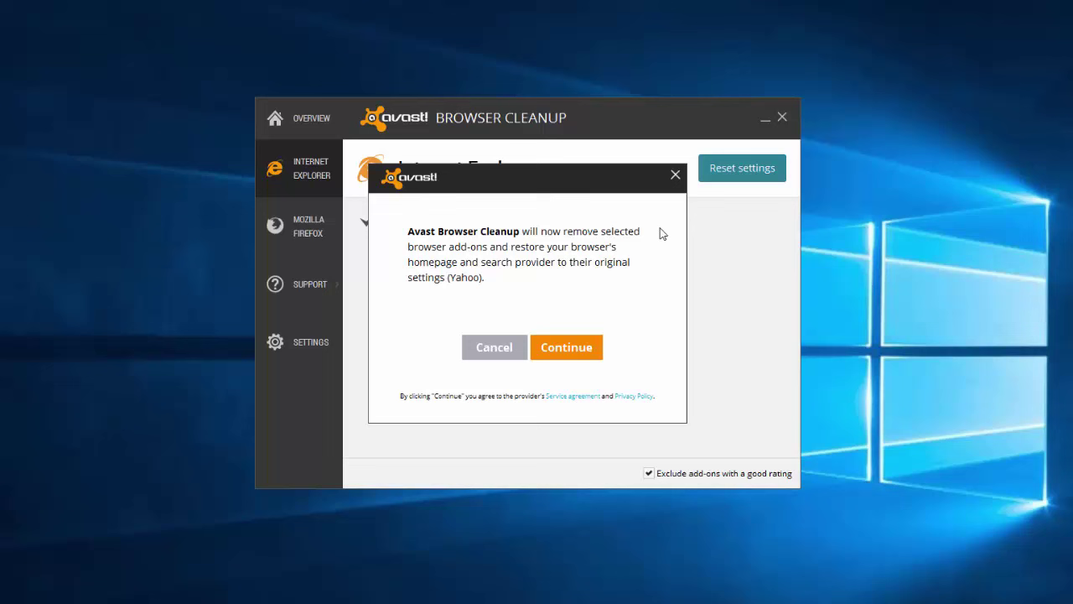
pyautogui.click(573, 354)
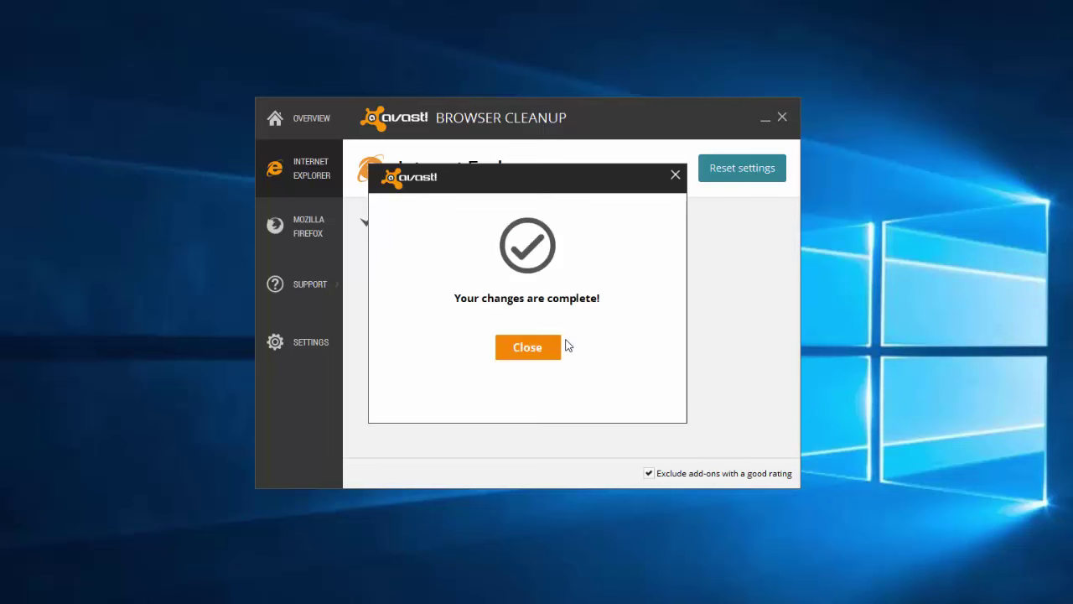
pyautogui.click(524, 352)
# - Reset Firefox's homepage and search settings, then close Avast Browser Cleanup
pyautogui.click(303, 231)
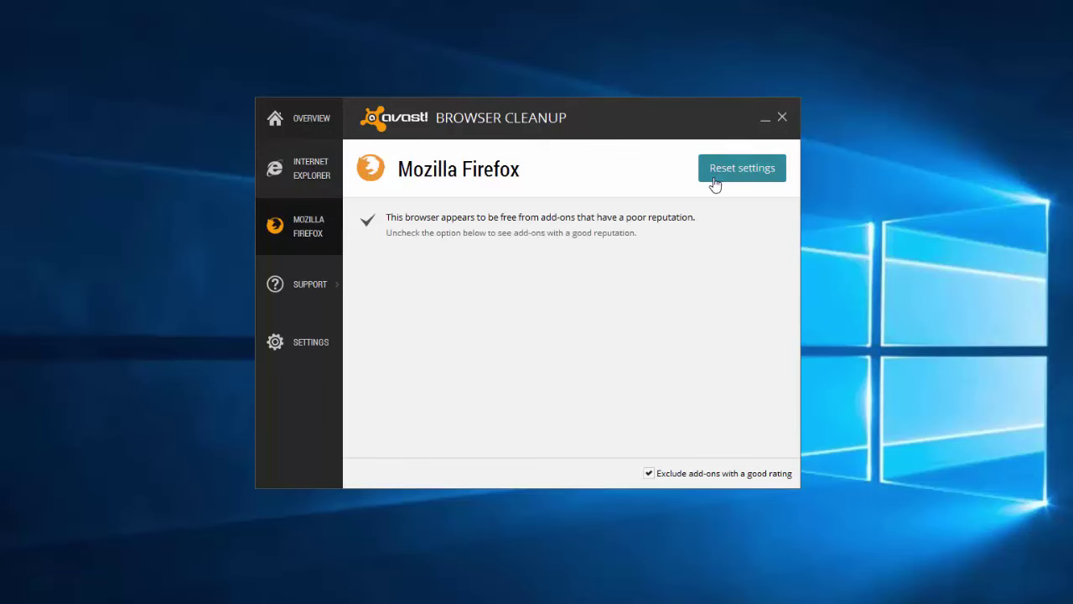
pyautogui.click(714, 183)
pyautogui.click(568, 354)
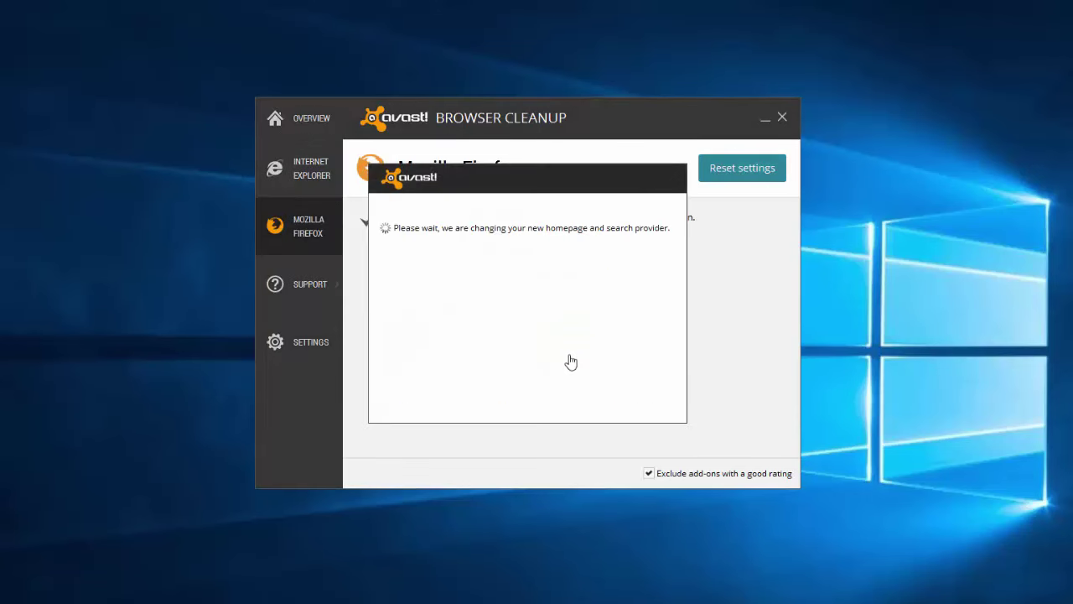
pyautogui.click(535, 352)
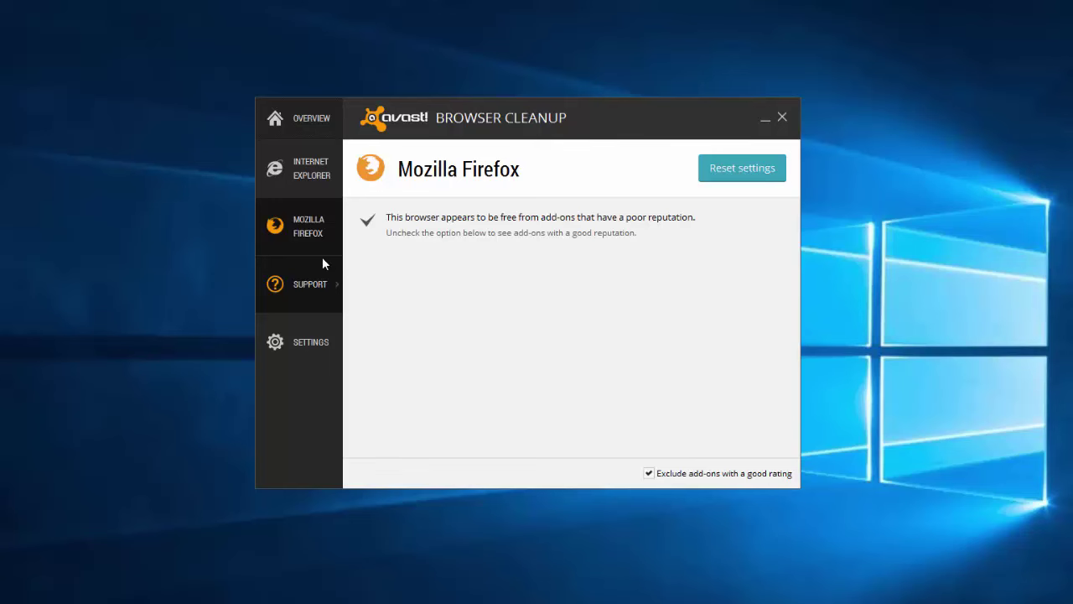
pyautogui.click(782, 117)
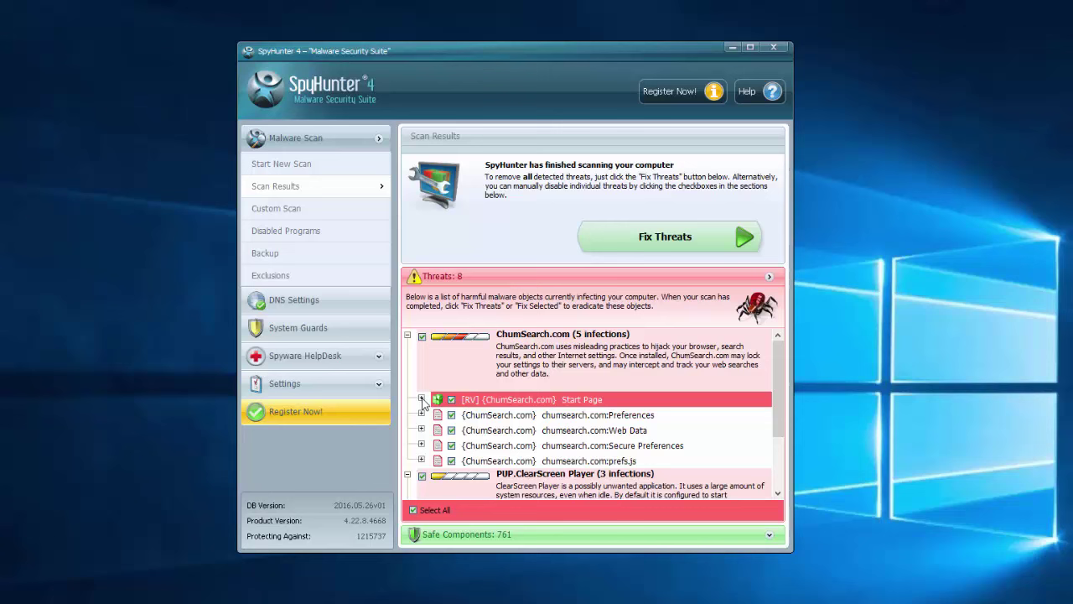
pyautogui.click(422, 399)
pyautogui.click(421, 399)
pyautogui.click(422, 399)
pyautogui.click(421, 399)
pyautogui.click(484, 416)
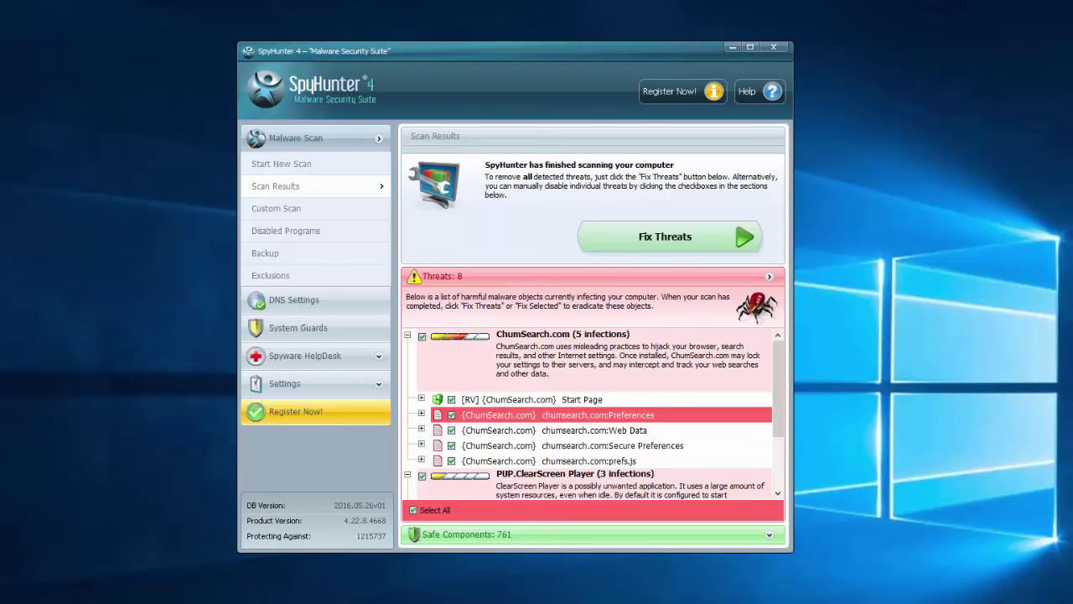
pyautogui.click(421, 415)
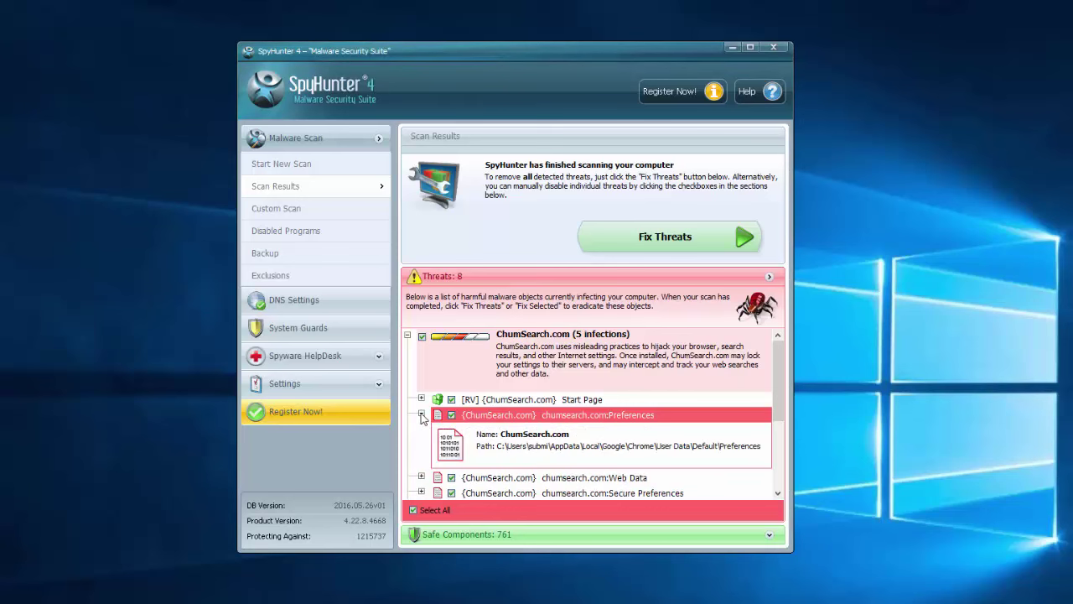
pyautogui.click(420, 414)
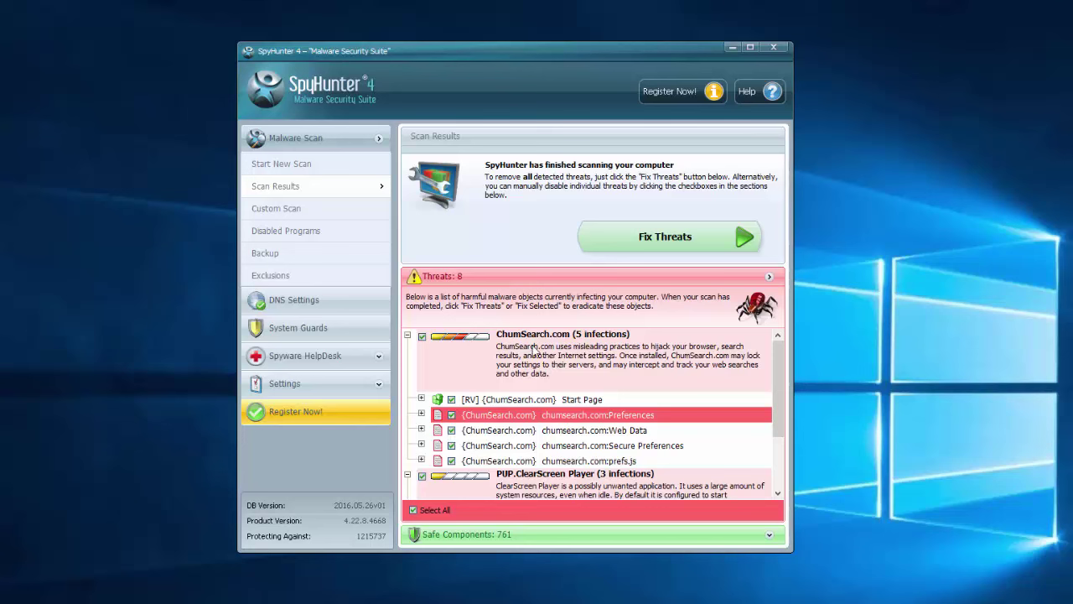
pyautogui.scroll(-1, 528, 369)
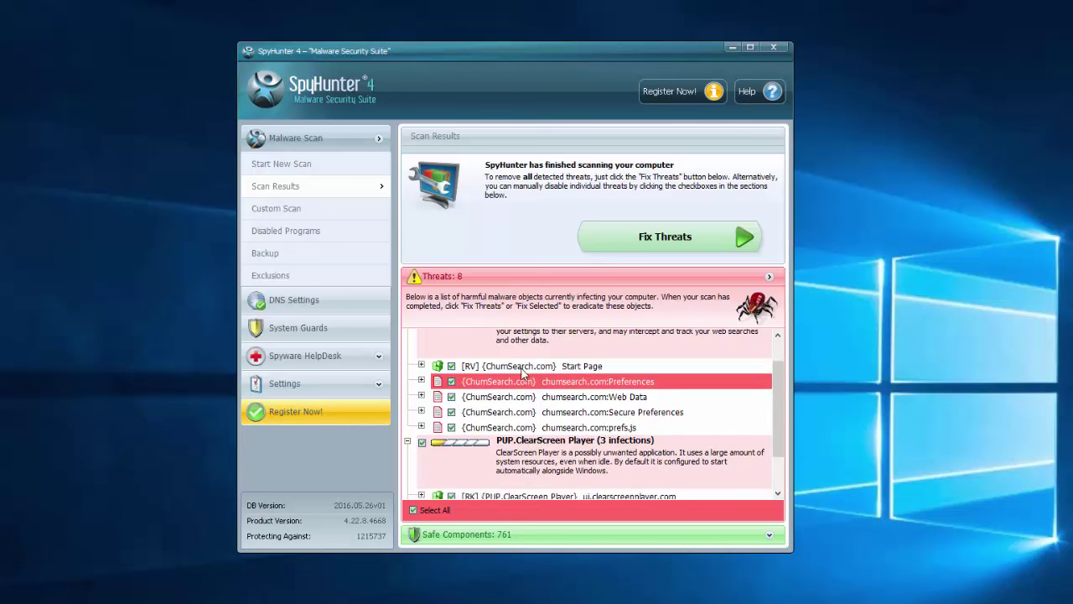
pyautogui.scroll(1, 523, 372)
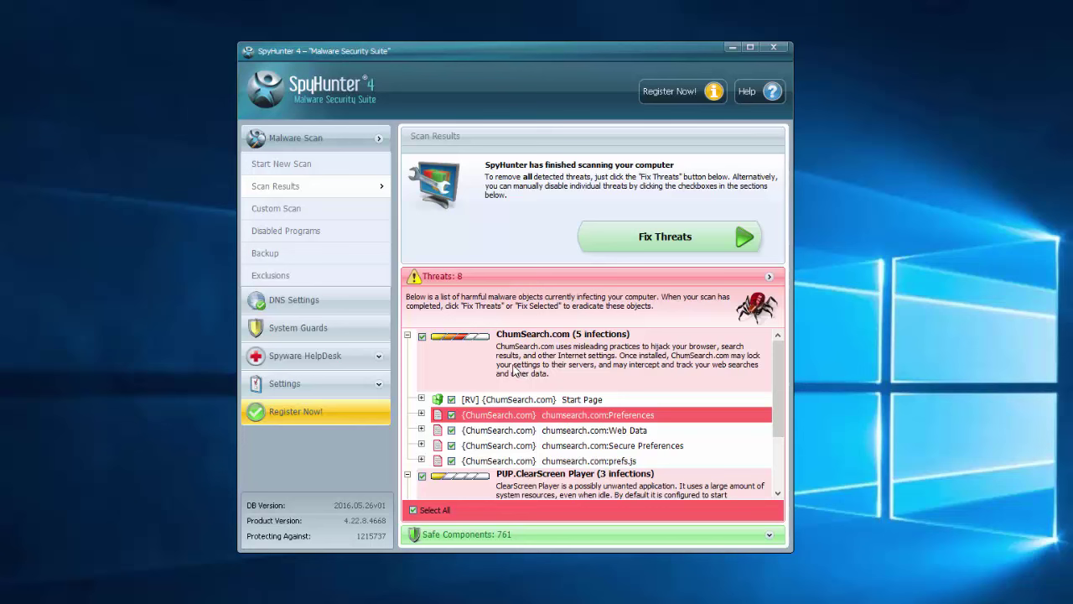
pyautogui.scroll(-2, 519, 376)
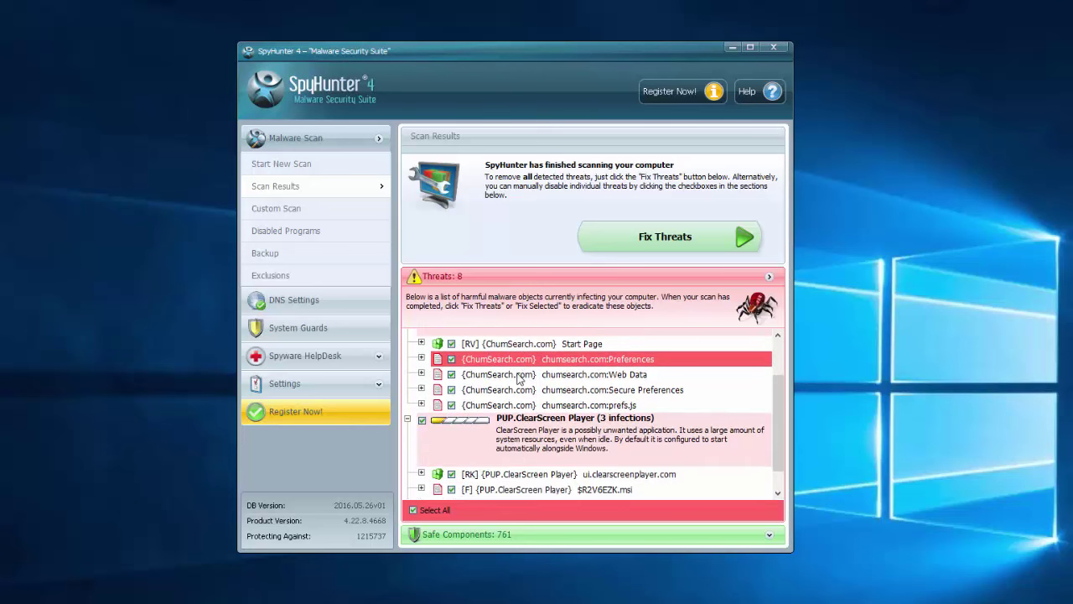
pyautogui.scroll(2, 518, 378)
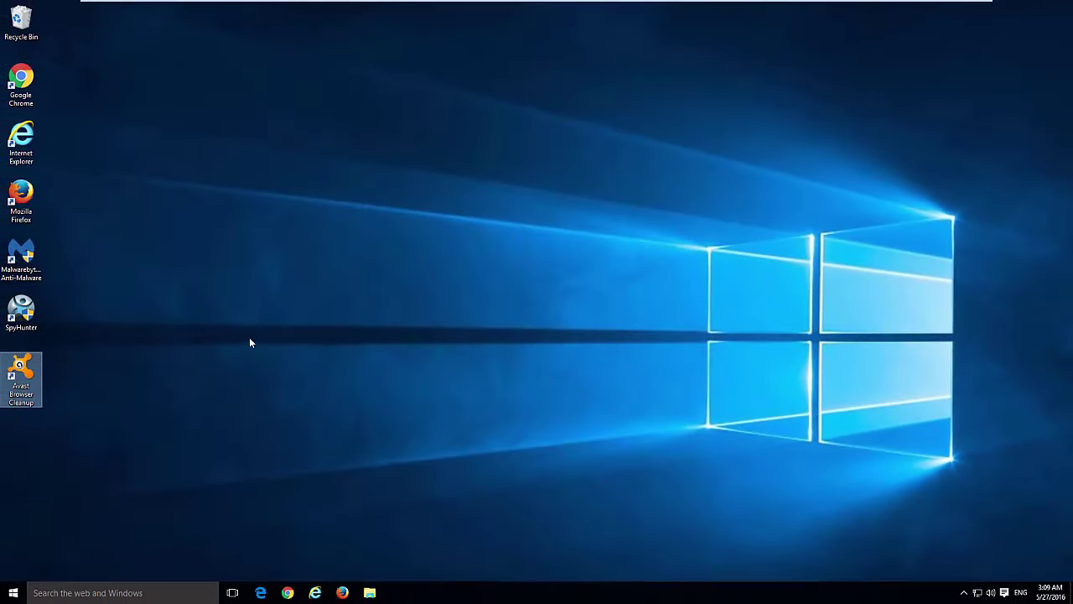
# - In Edge settings, delete the chumsearch.com startup URL and set Open with to Start page
pyautogui.click(261, 593)
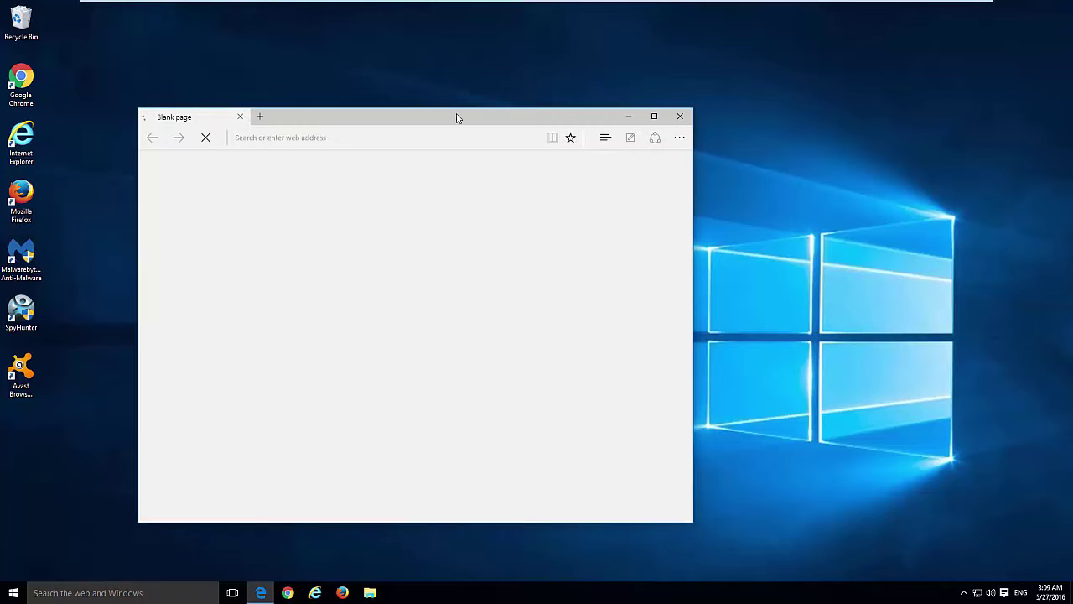
pyautogui.moveTo(455, 117); pyautogui.dragTo(515, 85)
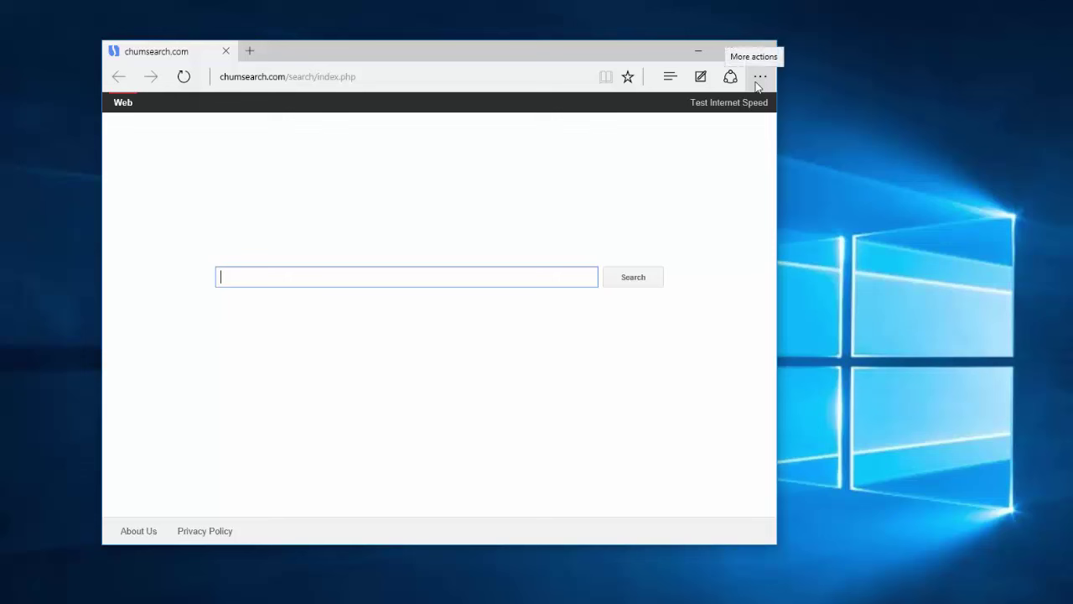
pyautogui.click(758, 78)
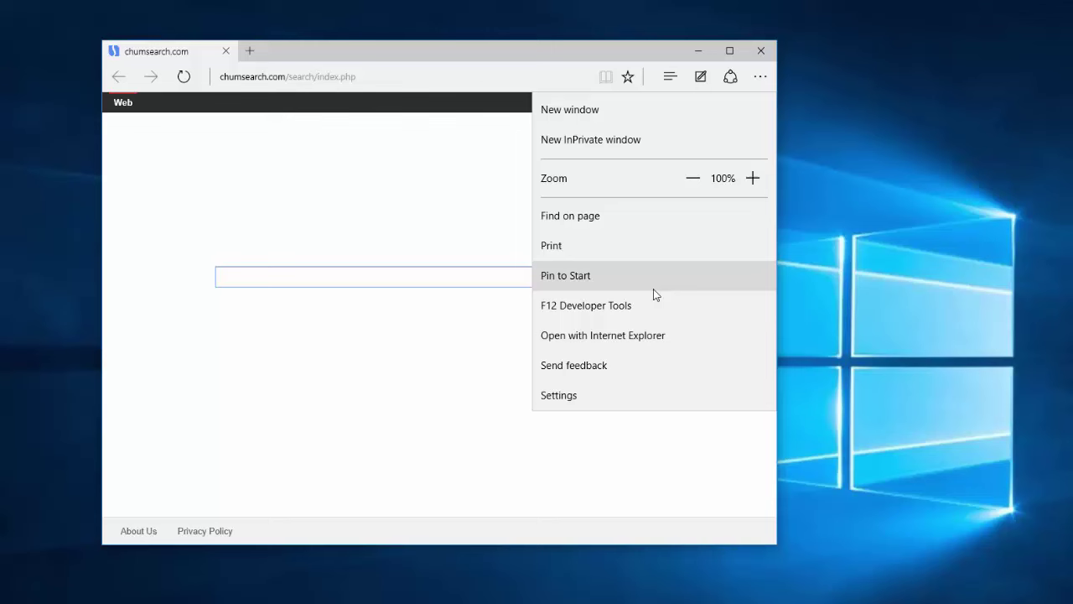
pyautogui.click(759, 77)
pyautogui.click(761, 77)
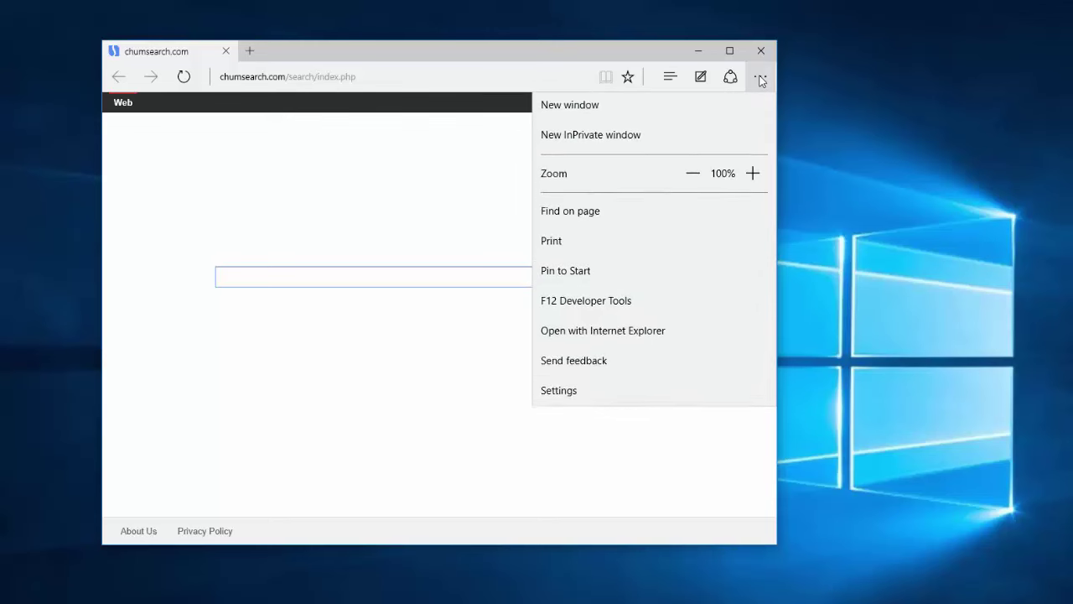
pyautogui.click(563, 393)
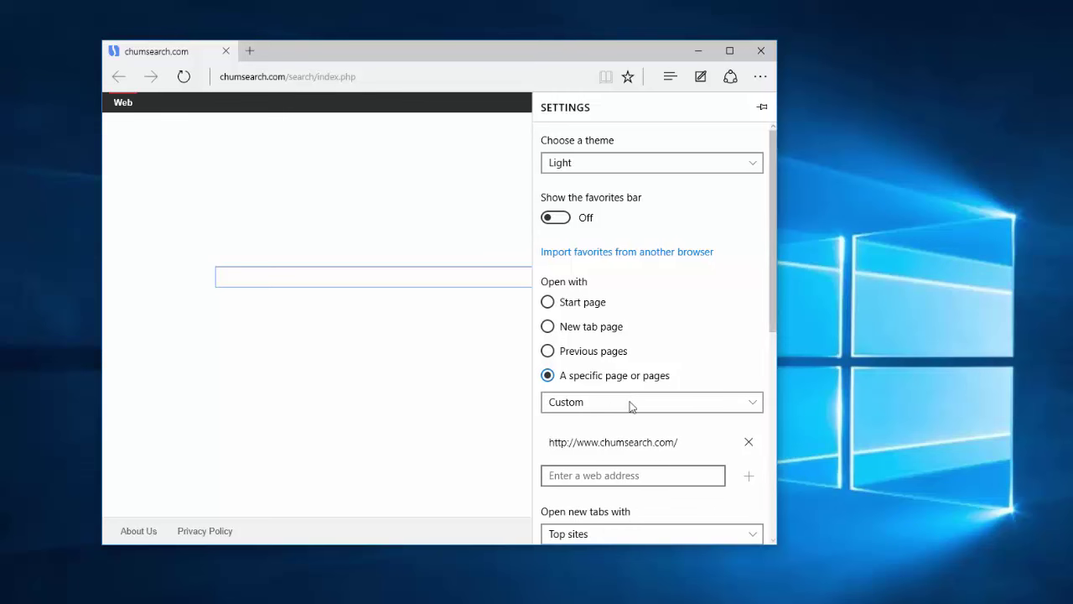
pyautogui.scroll(-2, 632, 406)
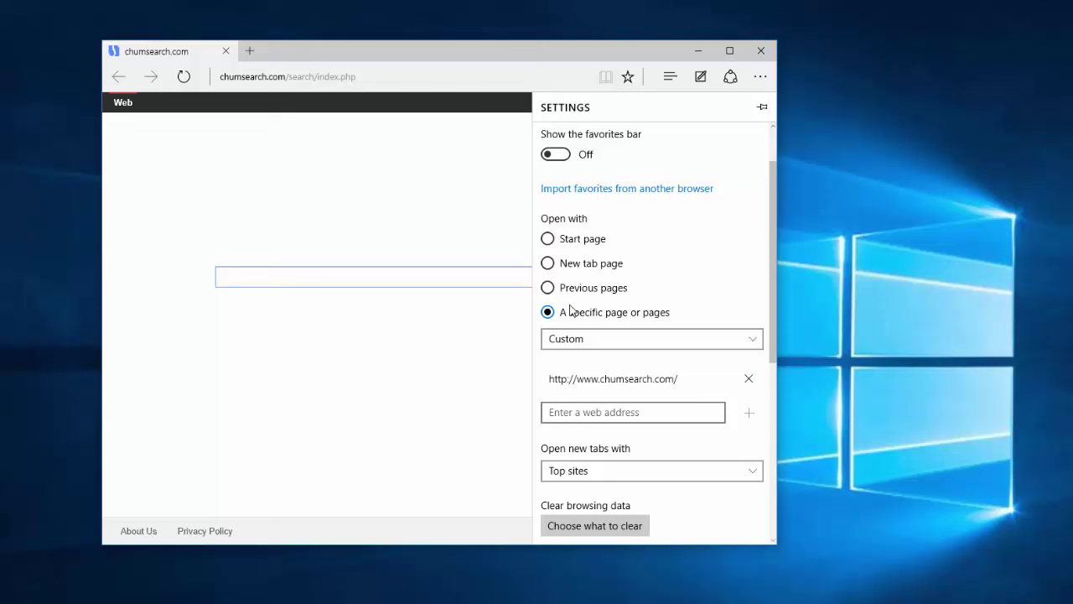
pyautogui.click(748, 378)
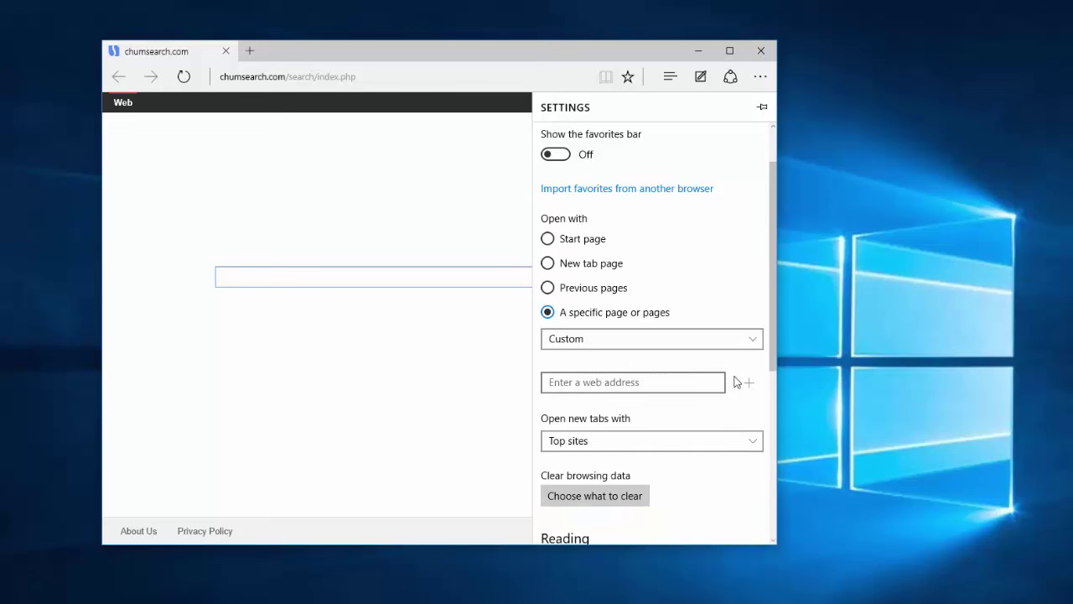
pyautogui.click(675, 345)
pyautogui.click(551, 239)
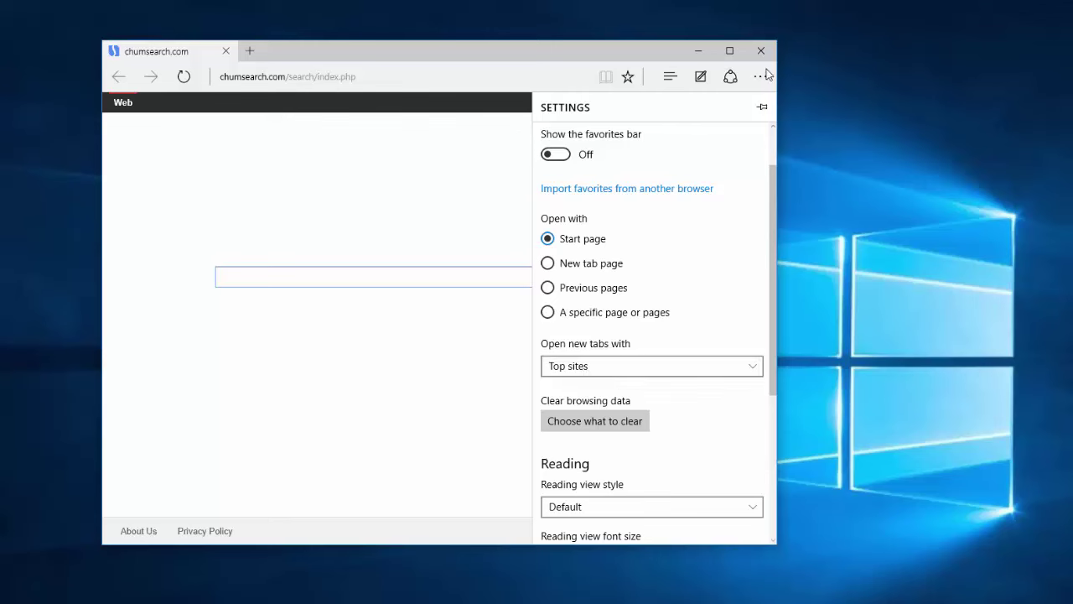
pyautogui.scroll(-3, 601, 355)
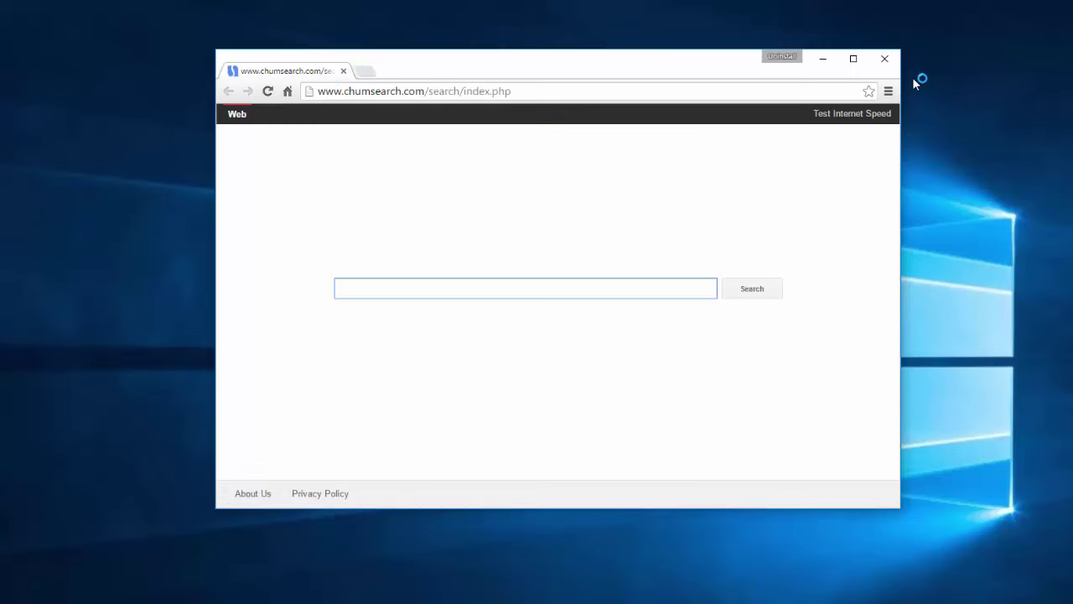
# - Remove chumsearch.com from Chrome's startup pages
pyautogui.click(888, 90)
pyautogui.click(749, 322)
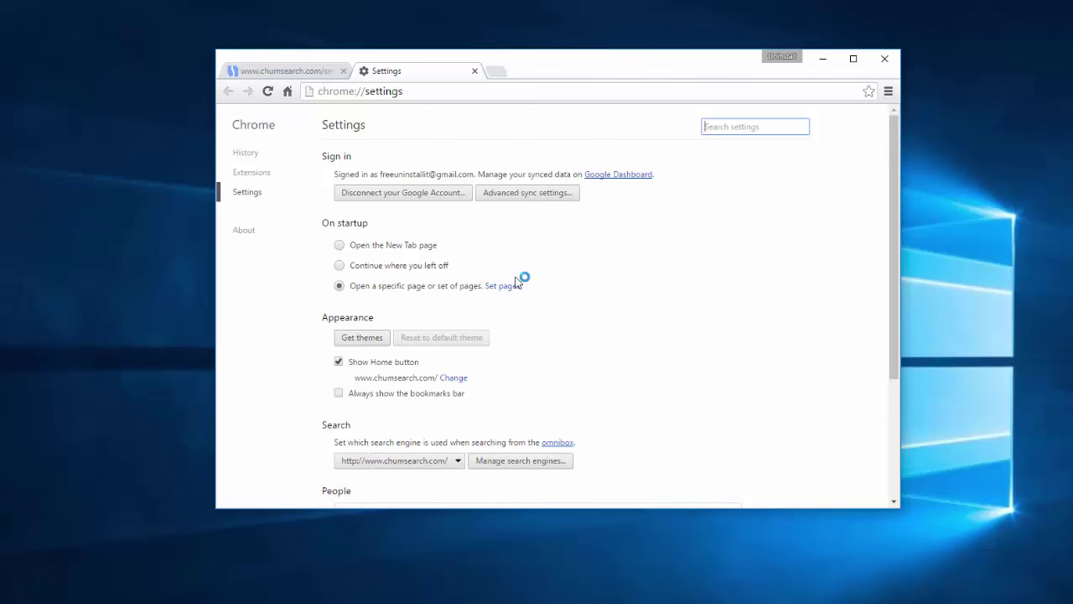
pyautogui.click(497, 287)
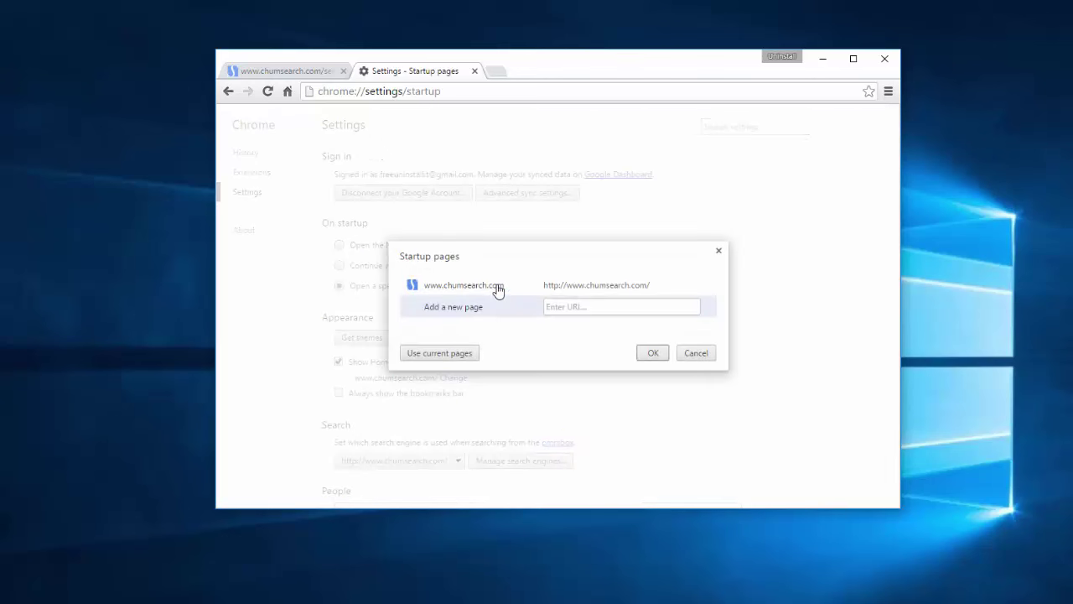
pyautogui.click(709, 286)
pyautogui.click(652, 352)
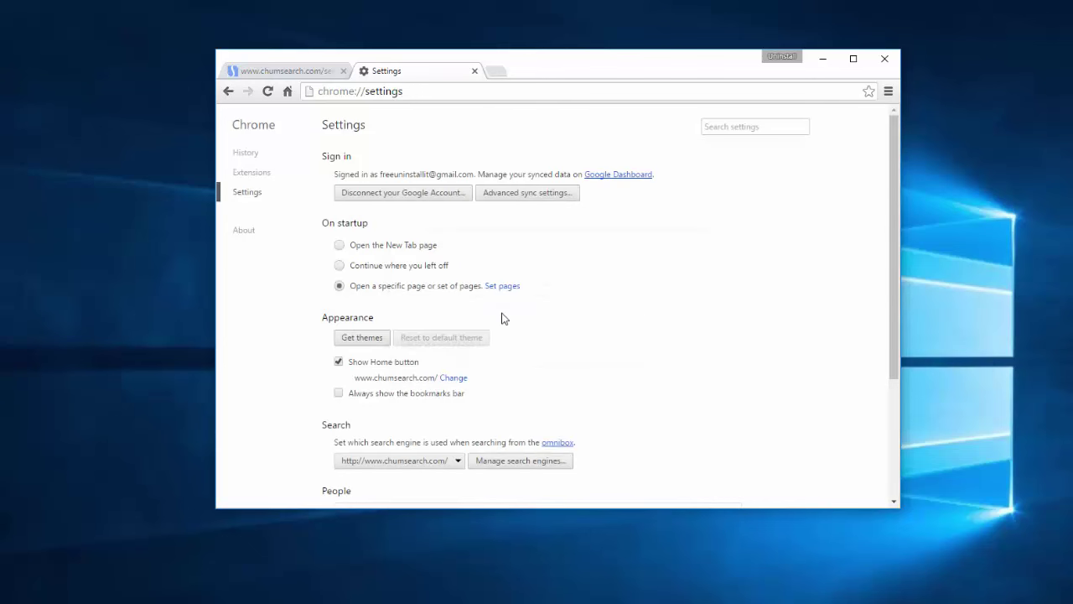
# - Replace Chrome's chumsearch home page with the New Tab page and hide the Home button
pyautogui.click(453, 378)
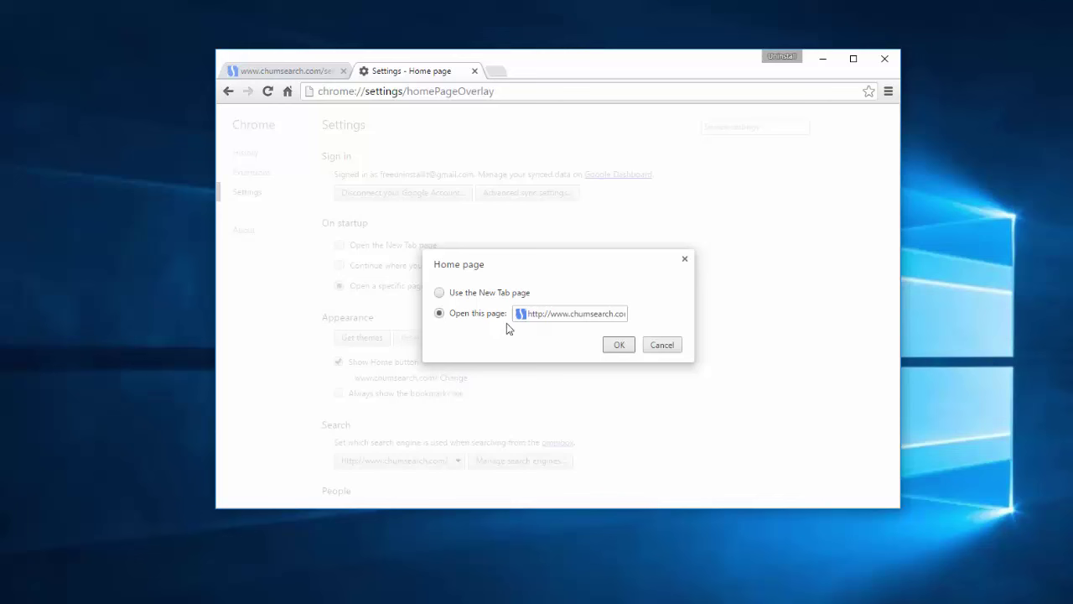
pyautogui.moveTo(527, 313); pyautogui.dragTo(685, 322)
pyautogui.press('BackSpace')
pyautogui.click(440, 293)
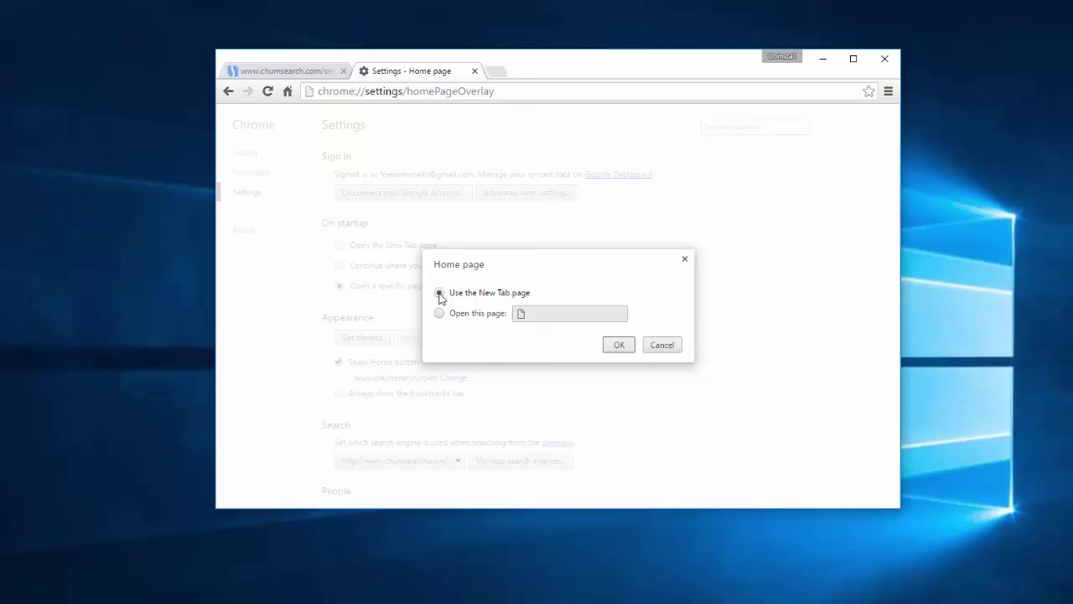
pyautogui.click(614, 347)
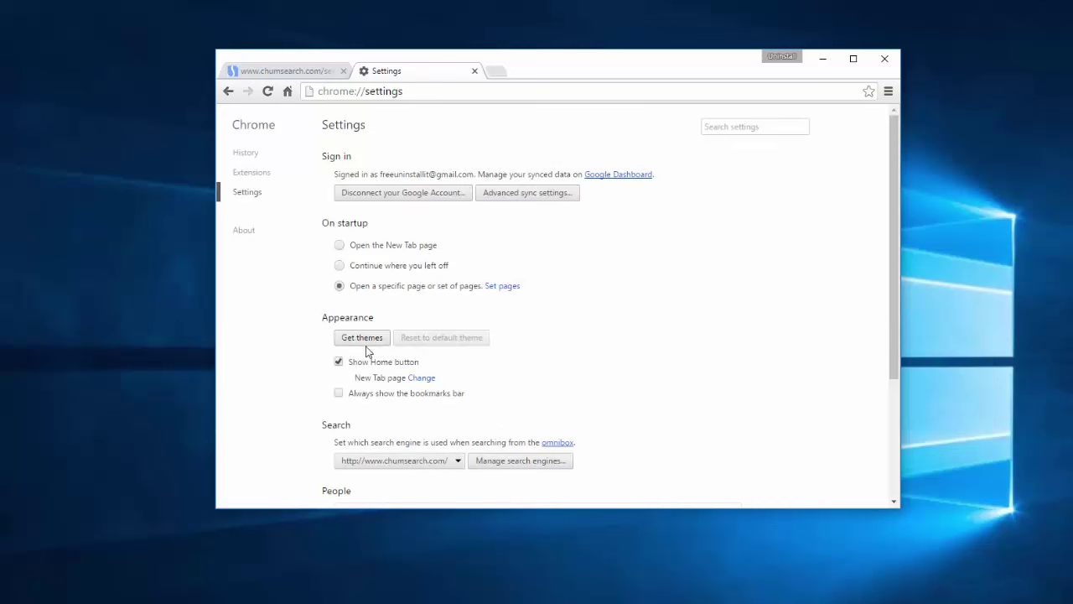
pyautogui.click(338, 363)
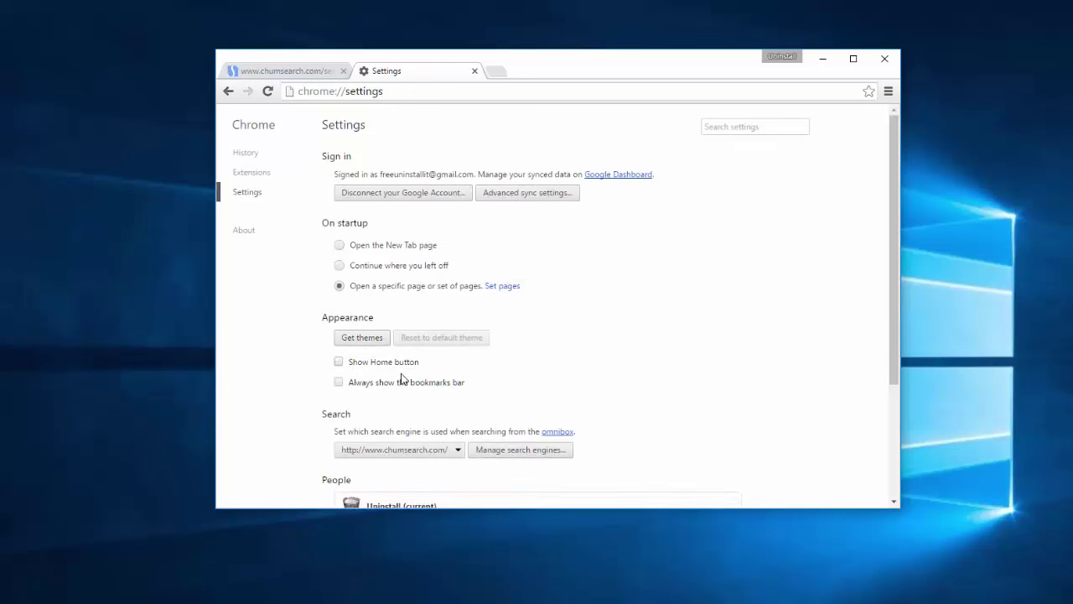
# - Make Google Chrome's default search engine, delete the chumsearch entry, and close the settings tab
pyautogui.click(510, 451)
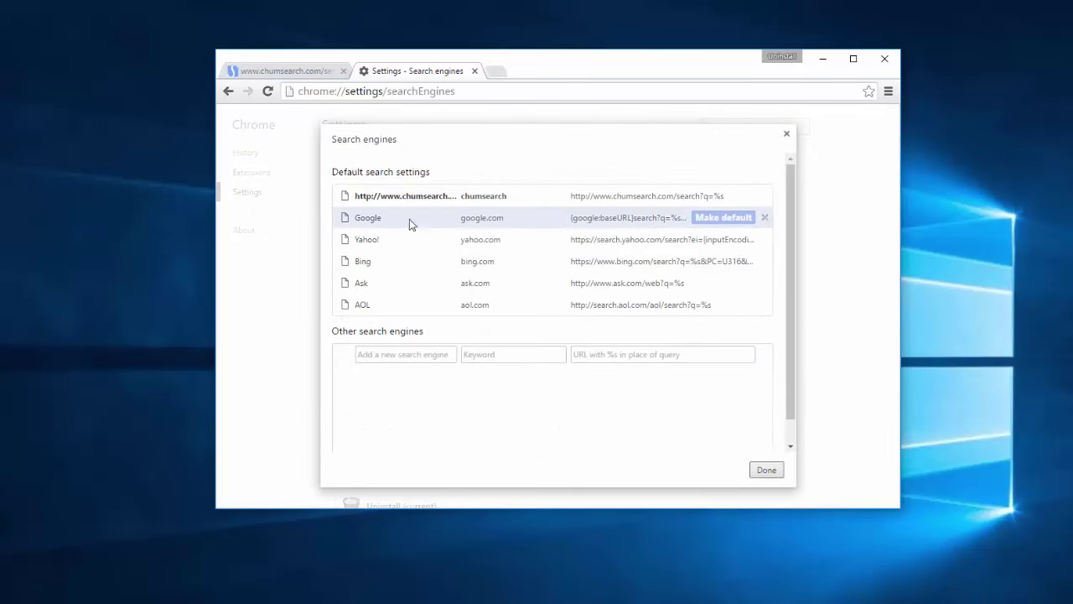
pyautogui.click(704, 218)
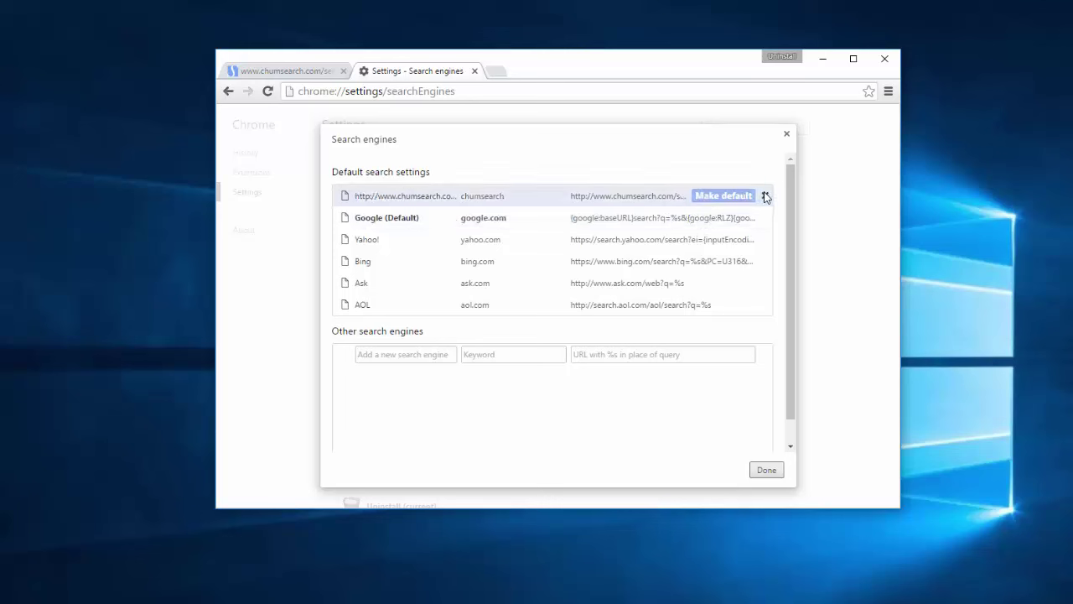
pyautogui.click(766, 196)
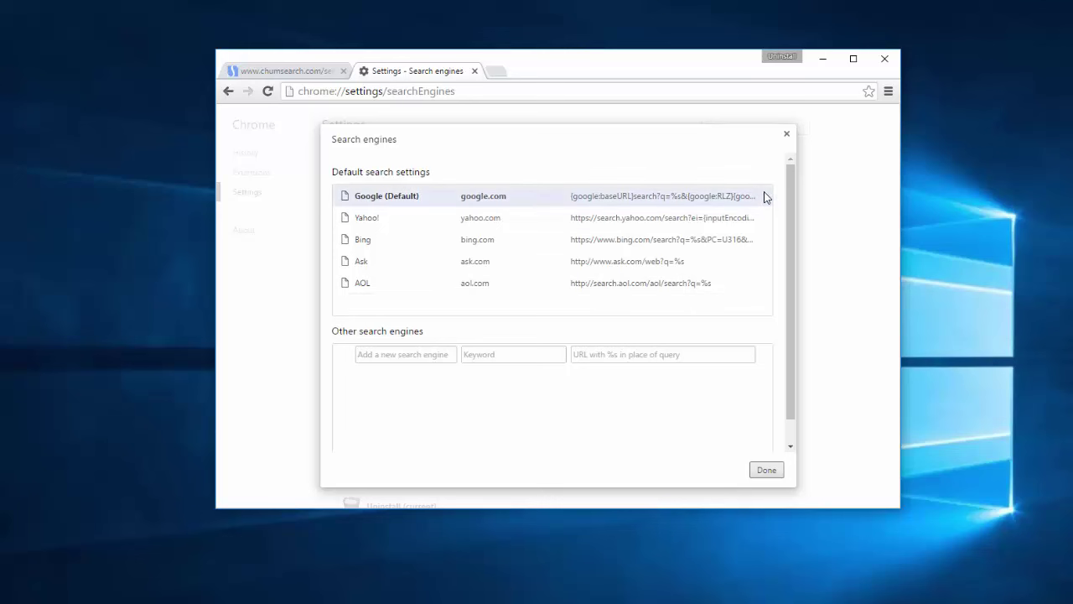
pyautogui.click(766, 470)
pyautogui.click(474, 70)
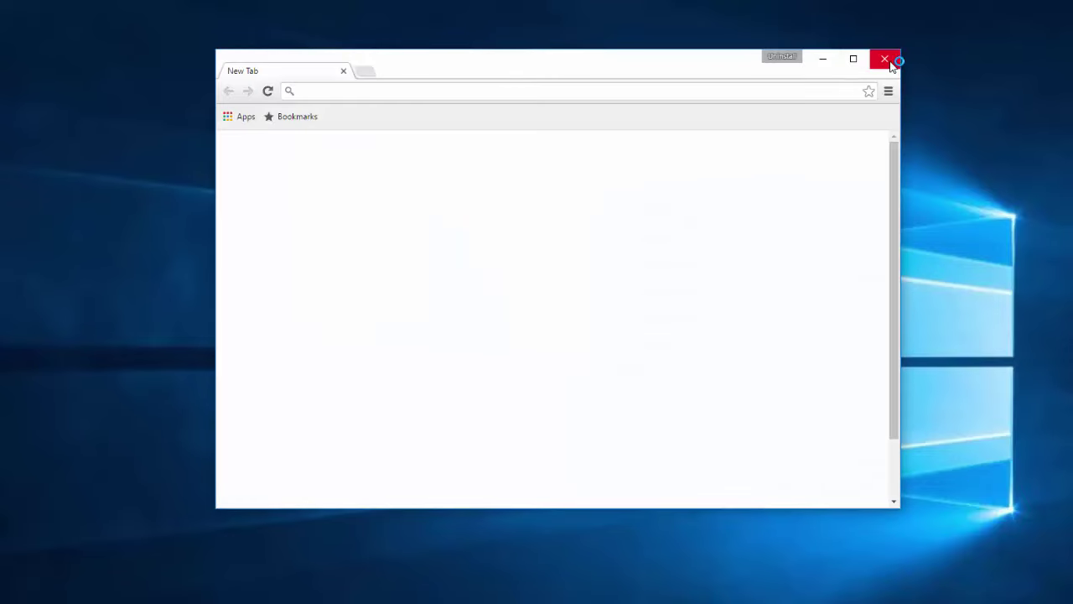
# - Close Chrome and check the home page address in Firefox Options
pyautogui.click(886, 59)
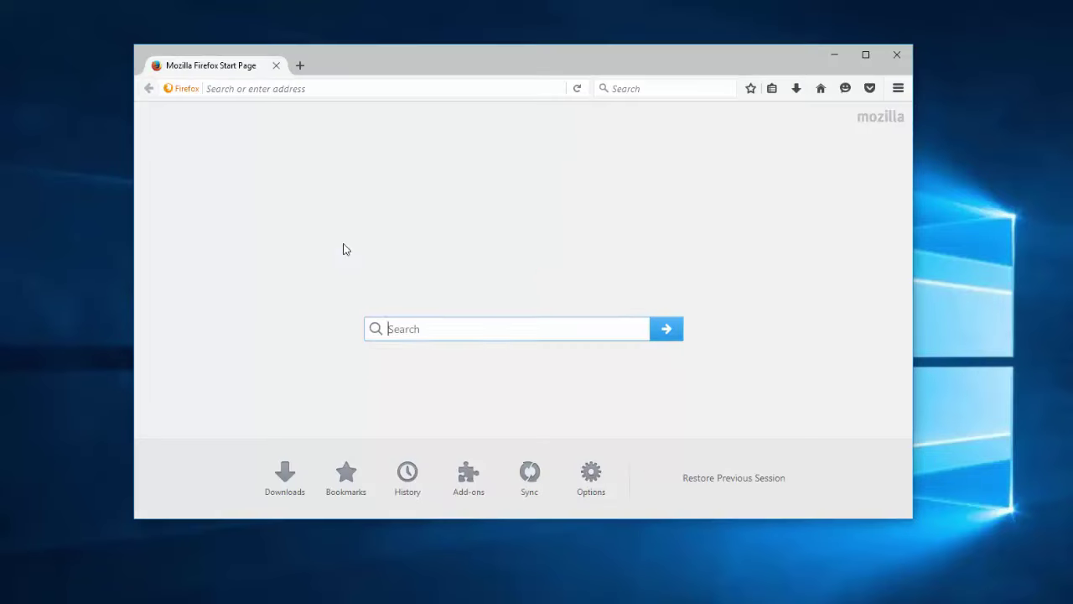
pyautogui.click(898, 88)
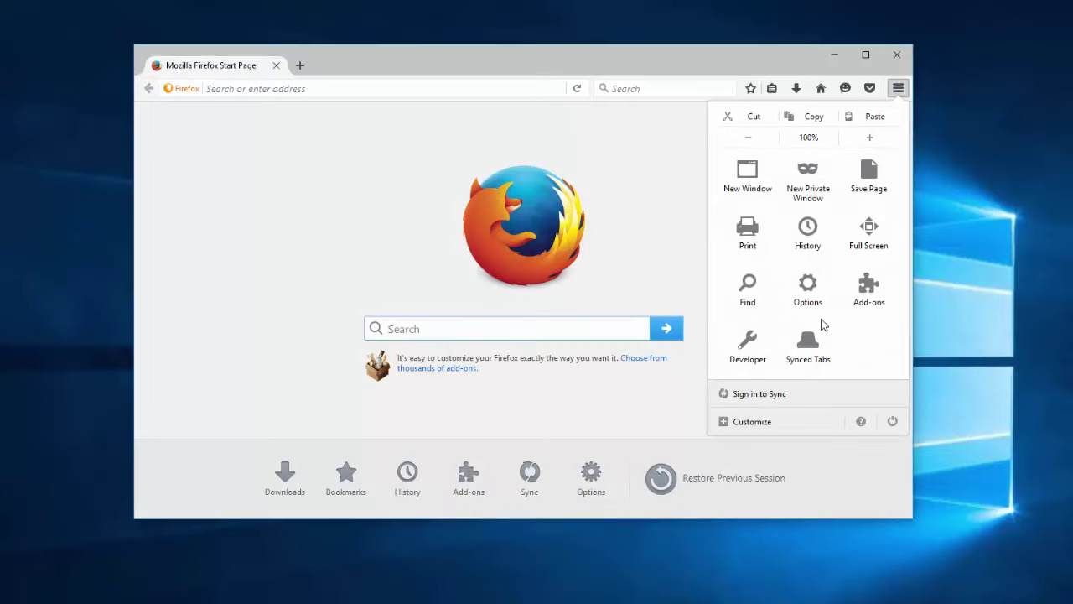
pyautogui.click(806, 294)
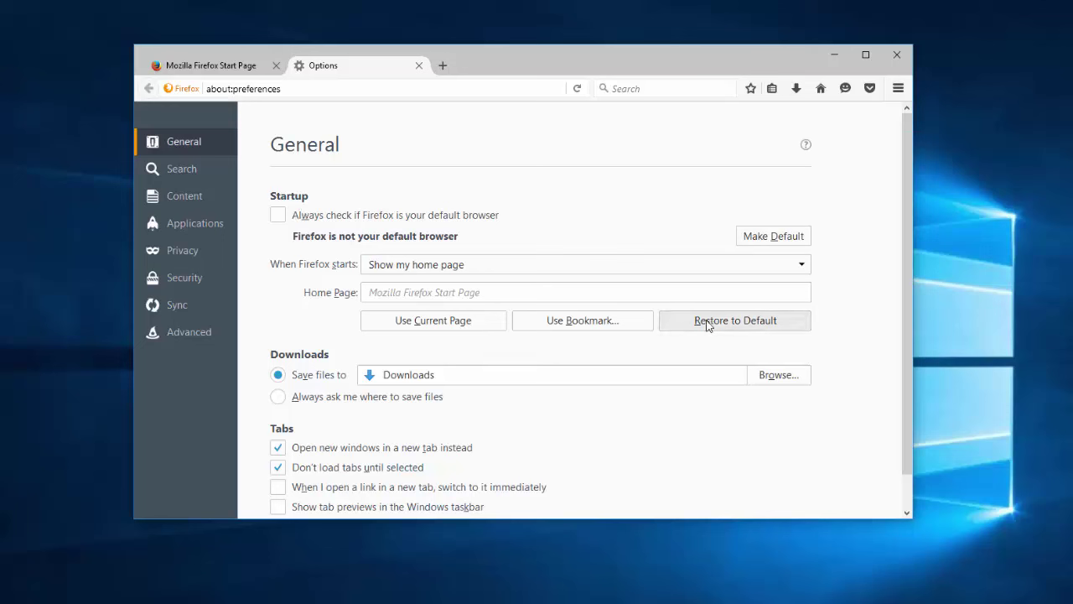
pyautogui.click(399, 291)
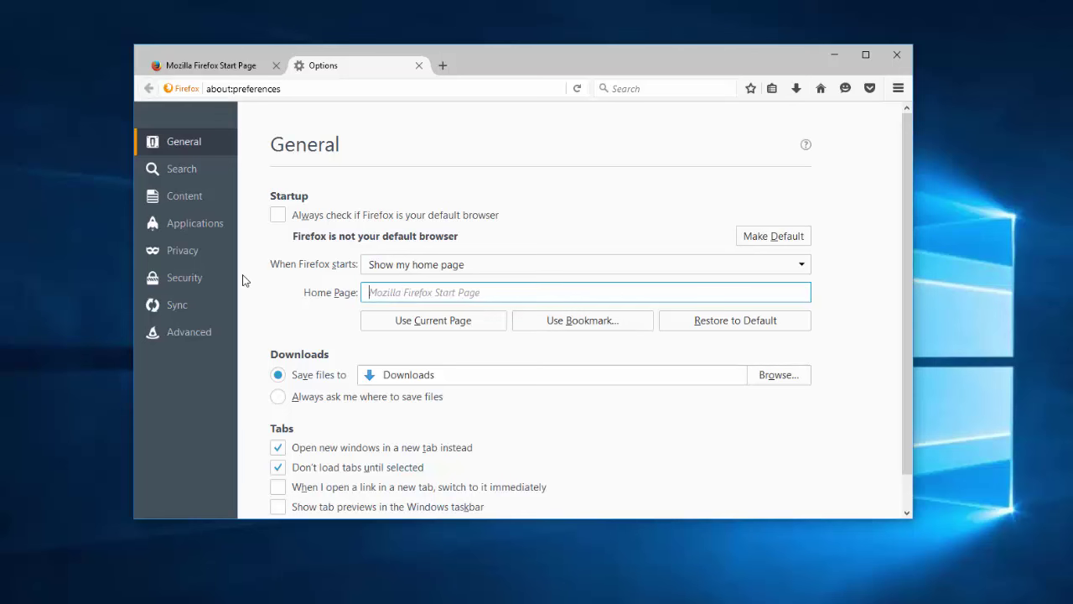
# - Remove Google Standard and DuckDuckGo from Firefox's one-click search engines, then close Options
pyautogui.click(183, 169)
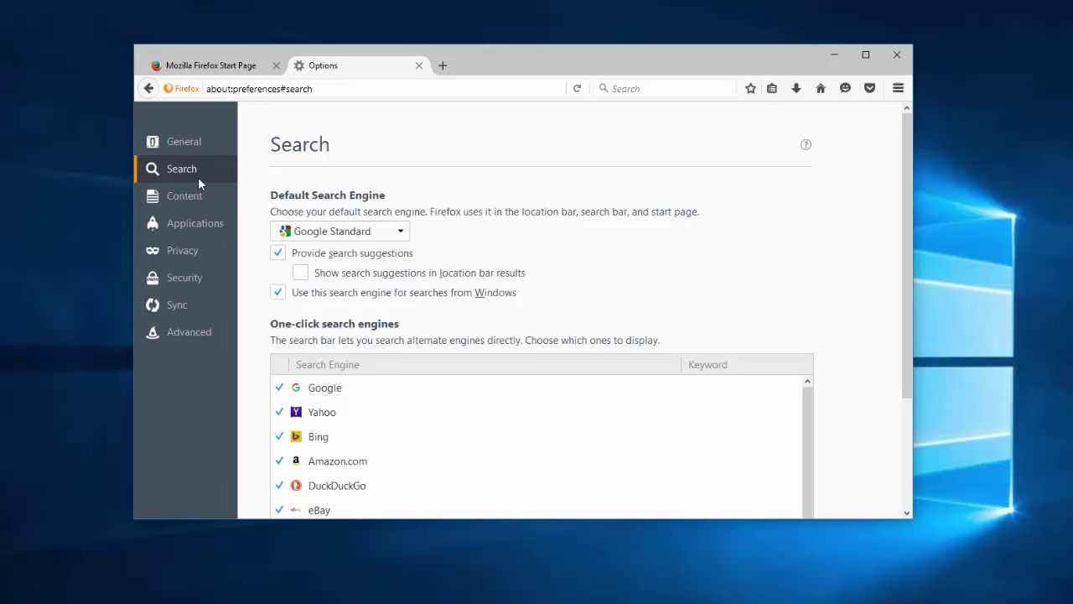
pyautogui.scroll(-3, 373, 352)
pyautogui.click(373, 379)
pyautogui.click(379, 390)
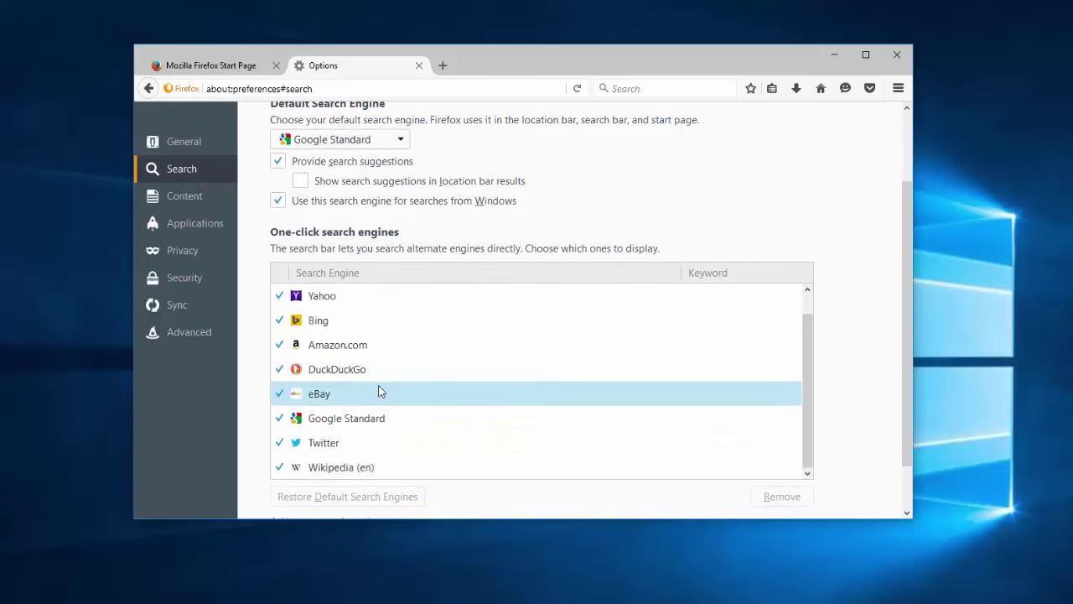
pyautogui.click(344, 426)
pyautogui.moveTo(341, 400); pyautogui.dragTo(327, 443)
pyautogui.scroll(-1, 833, 447)
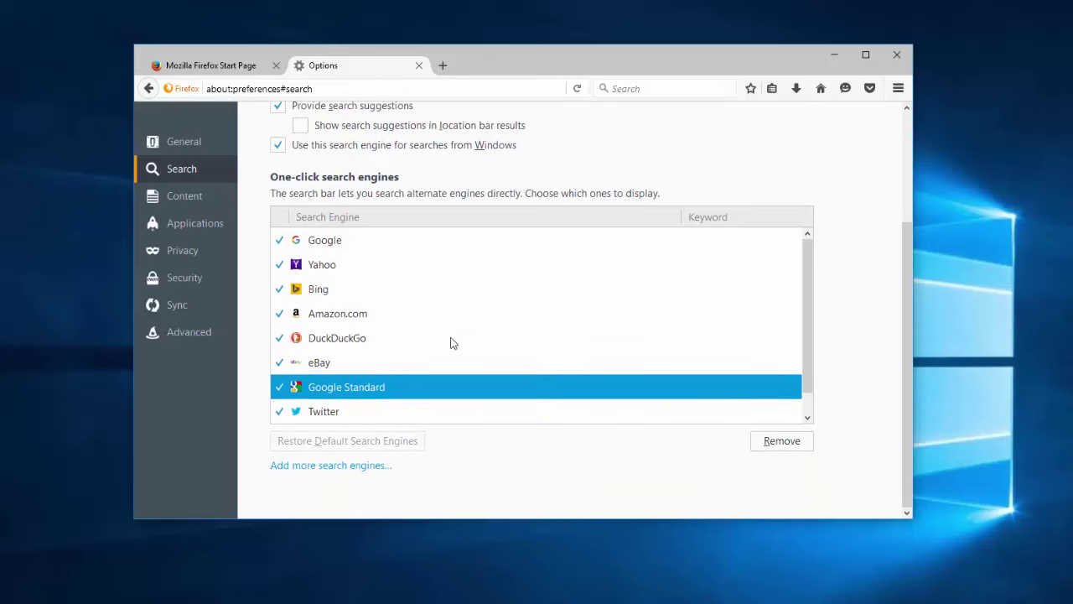
pyautogui.click(774, 448)
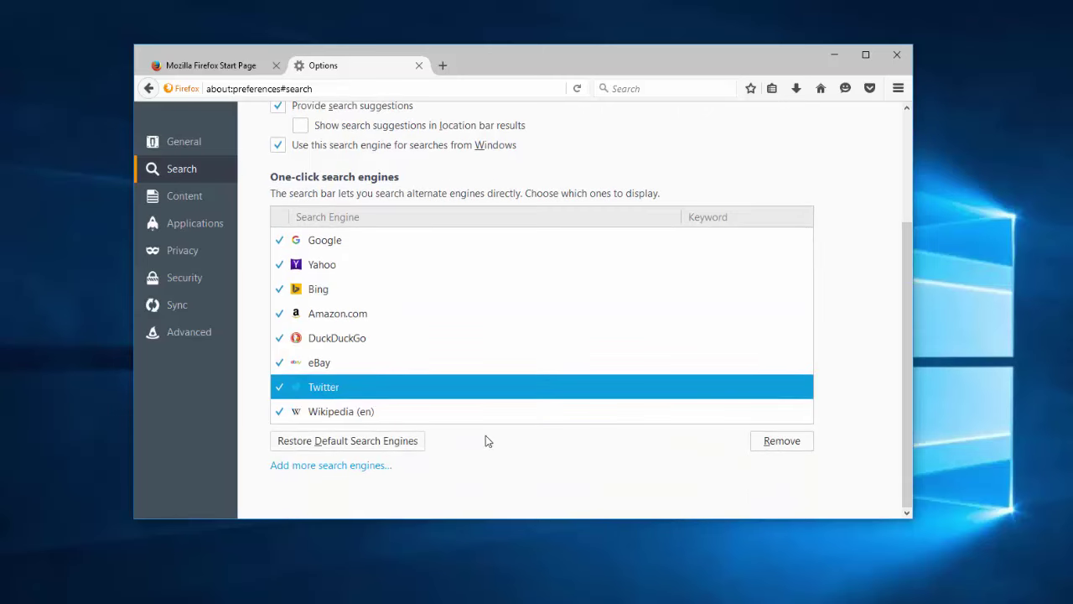
pyautogui.click(335, 340)
pyautogui.click(782, 442)
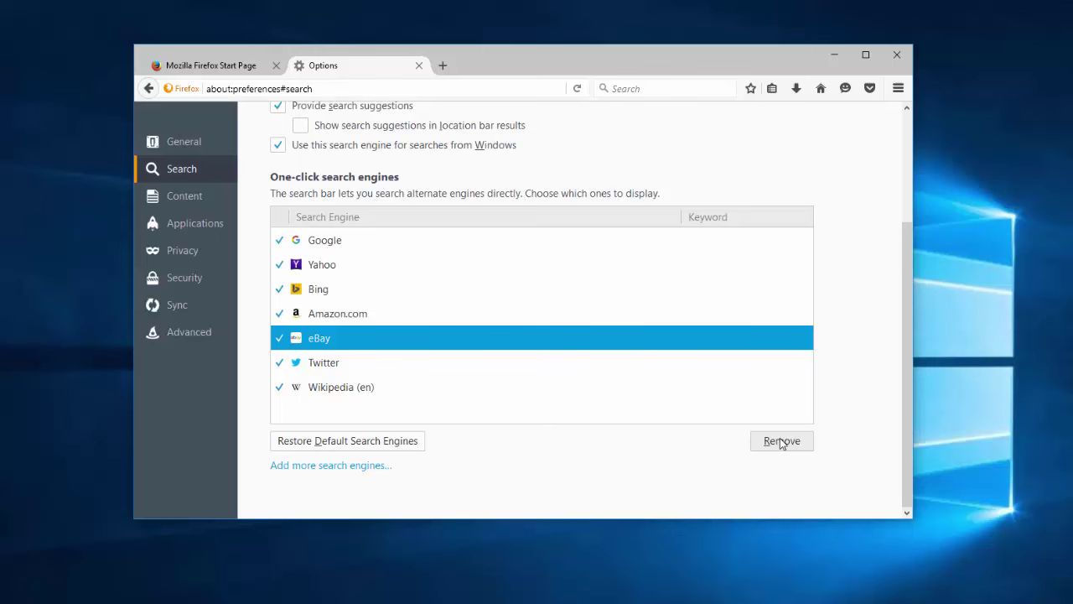
pyautogui.click(419, 65)
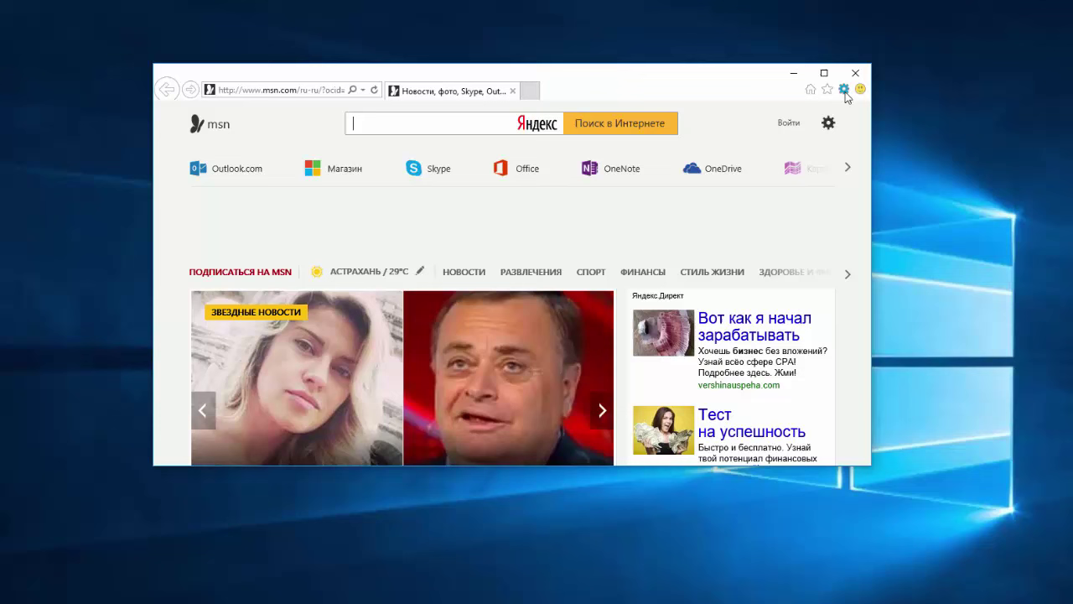
# - Set Internet Explorer's home page to a new tab (about:Tabs) in Internet Options and save
pyautogui.click(844, 89)
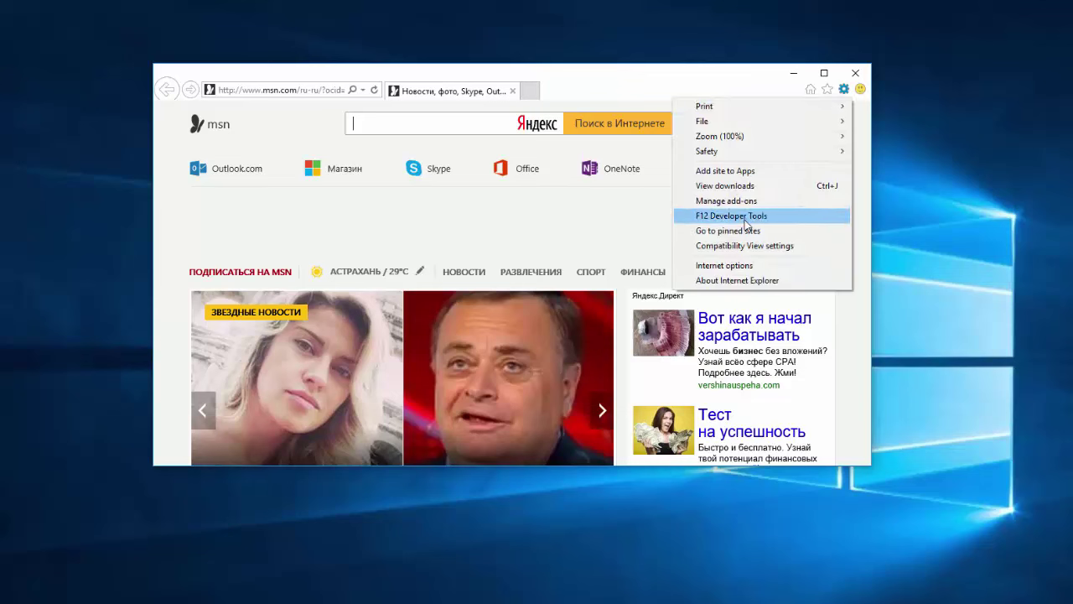
pyautogui.click(742, 266)
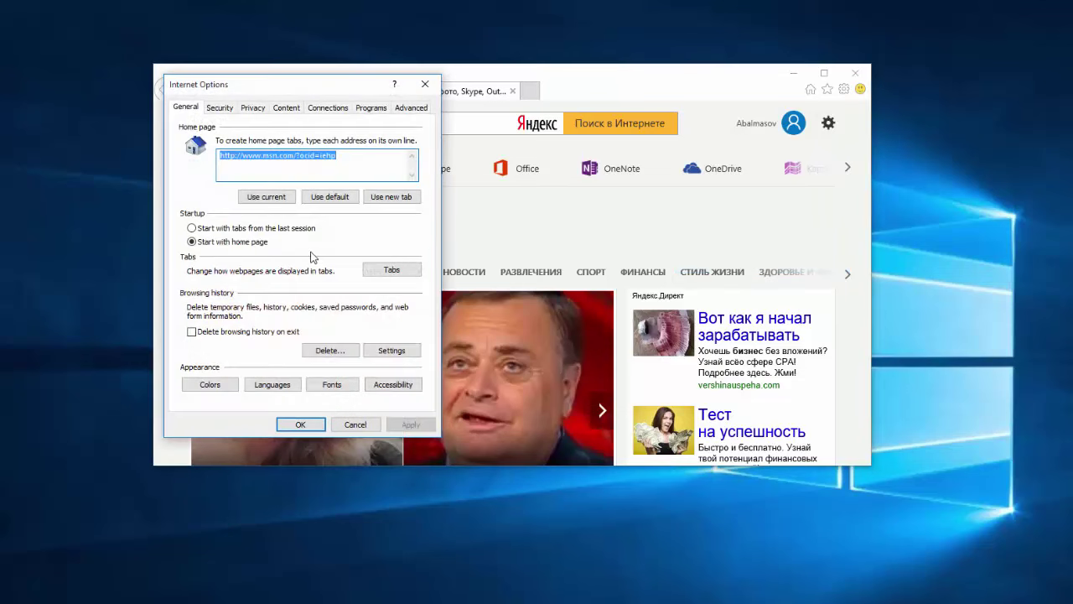
pyautogui.click(382, 197)
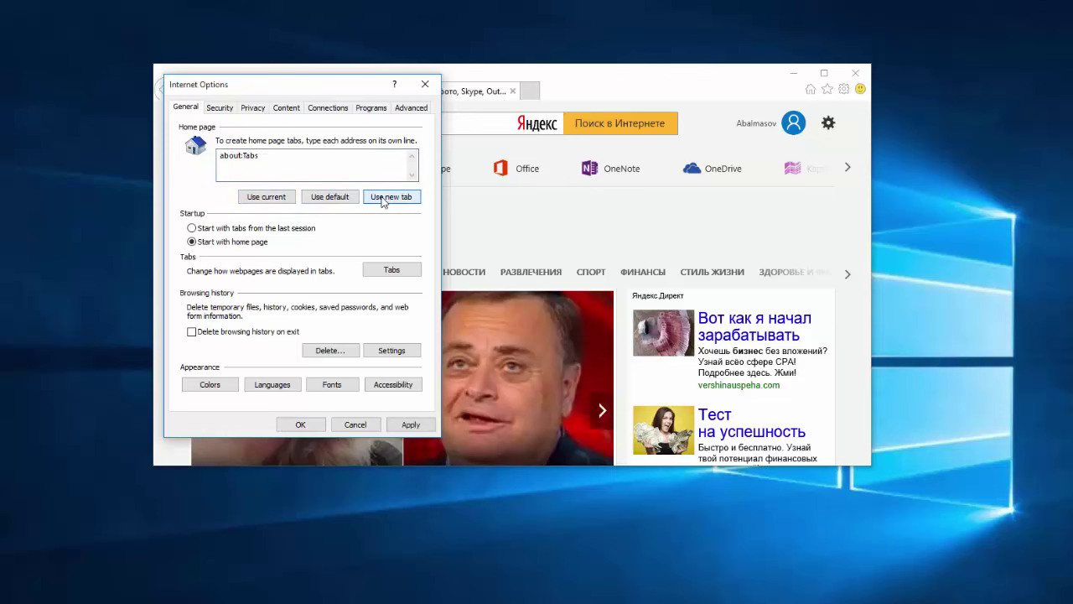
pyautogui.click(408, 425)
pyautogui.click(309, 426)
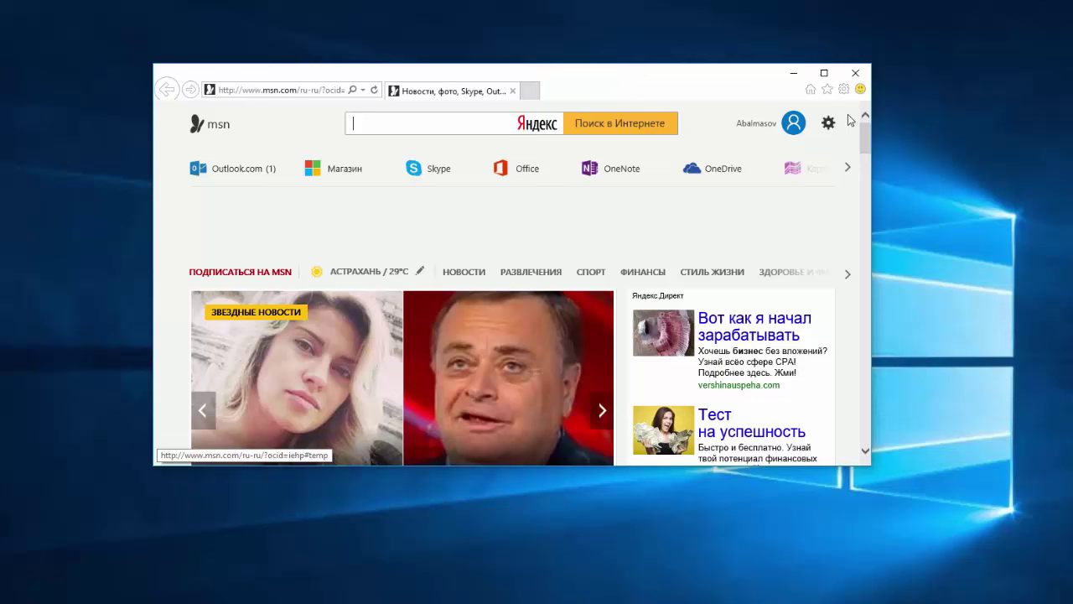
pyautogui.click(844, 90)
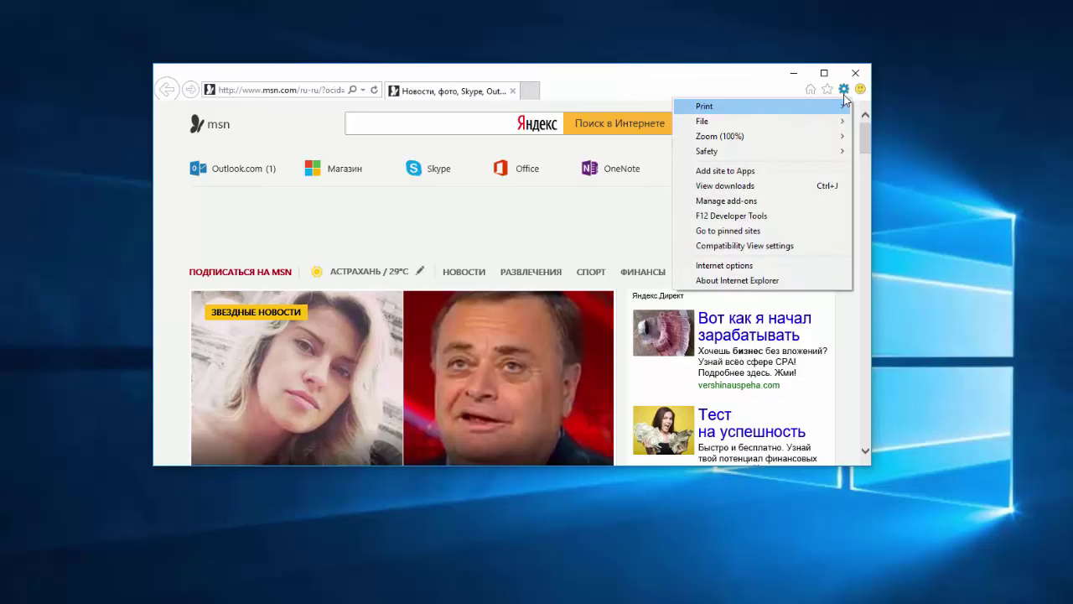
# - Make the first Bing entry the default search provider in Internet Explorer's add-ons manager
pyautogui.click(755, 202)
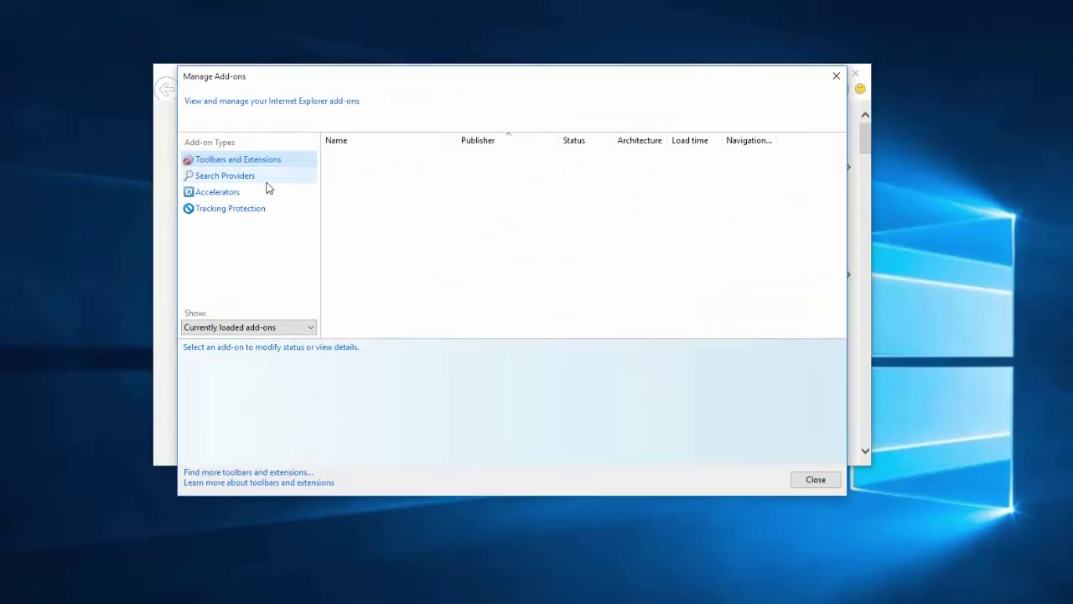
pyautogui.click(242, 177)
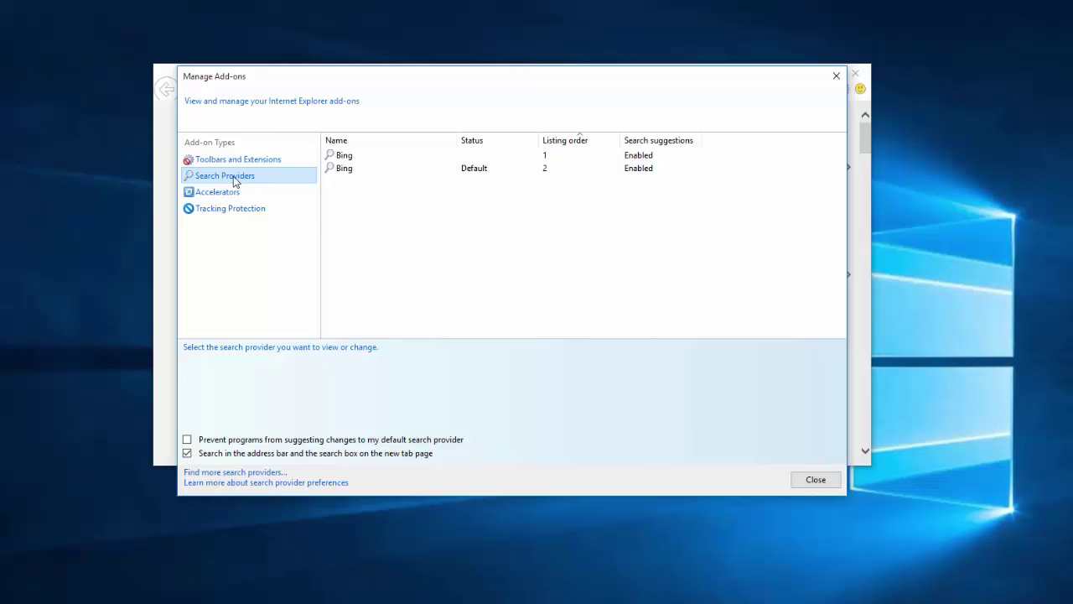
pyautogui.click(367, 171)
pyautogui.click(357, 158)
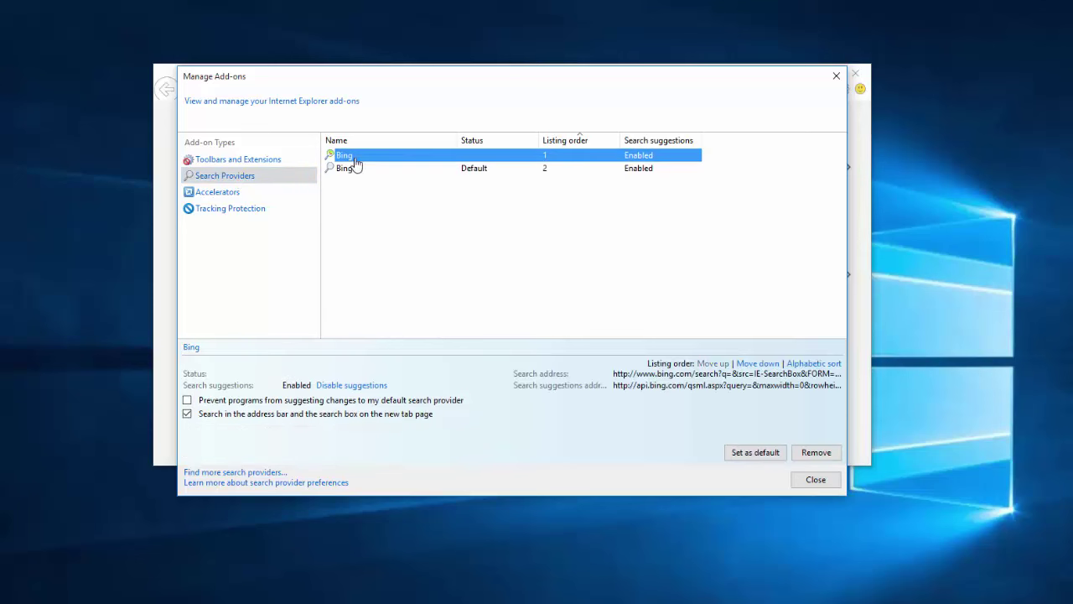
pyautogui.click(755, 453)
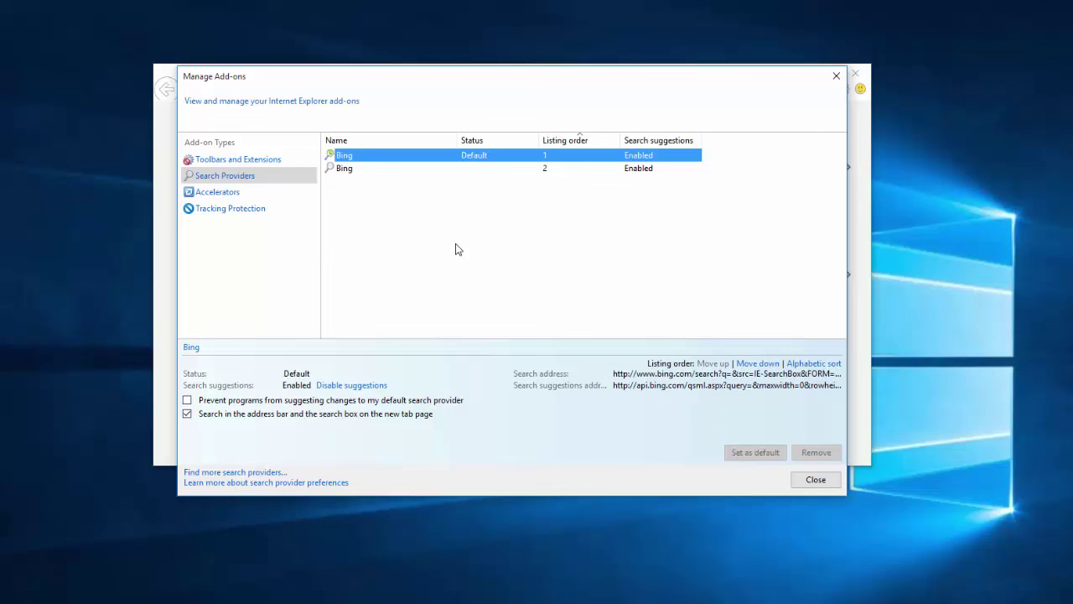
# - Remove the duplicate Bing search provider, then close the add-ons manager and Internet Explorer
pyautogui.click(331, 173)
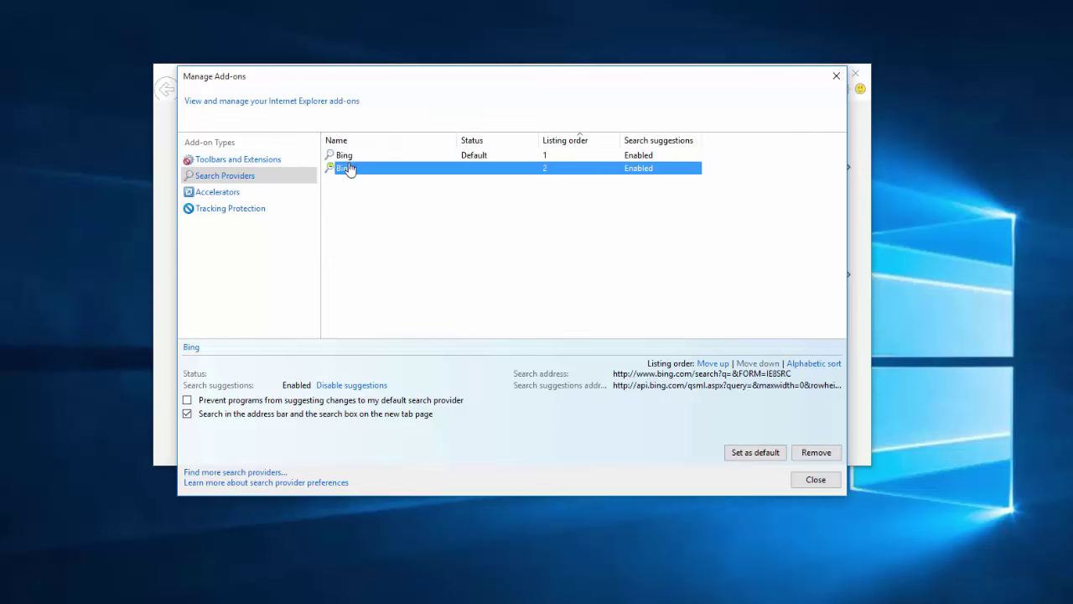
pyautogui.click(816, 453)
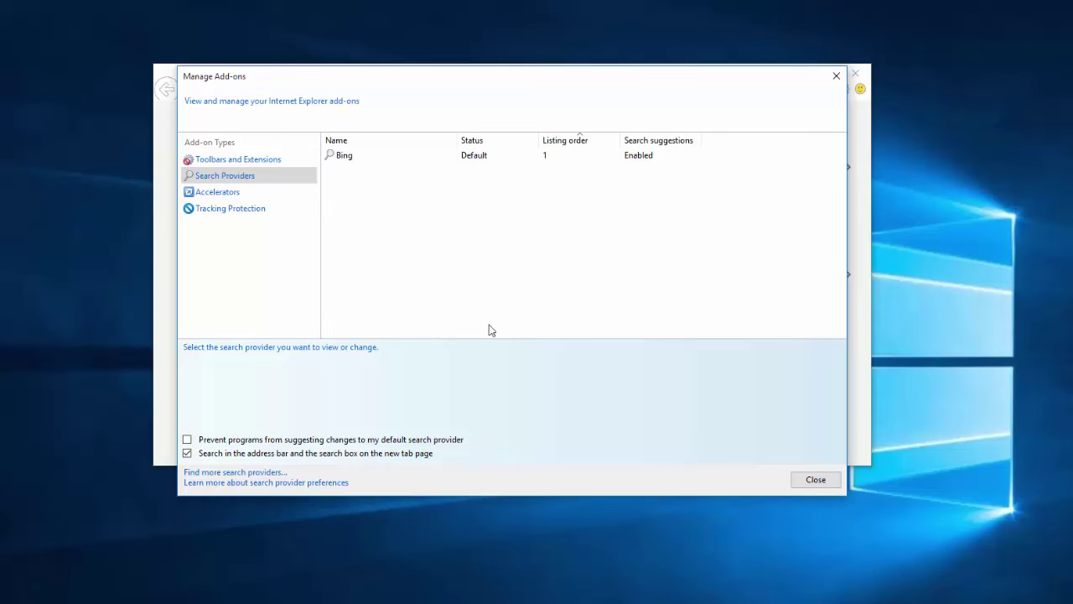
pyautogui.click(816, 479)
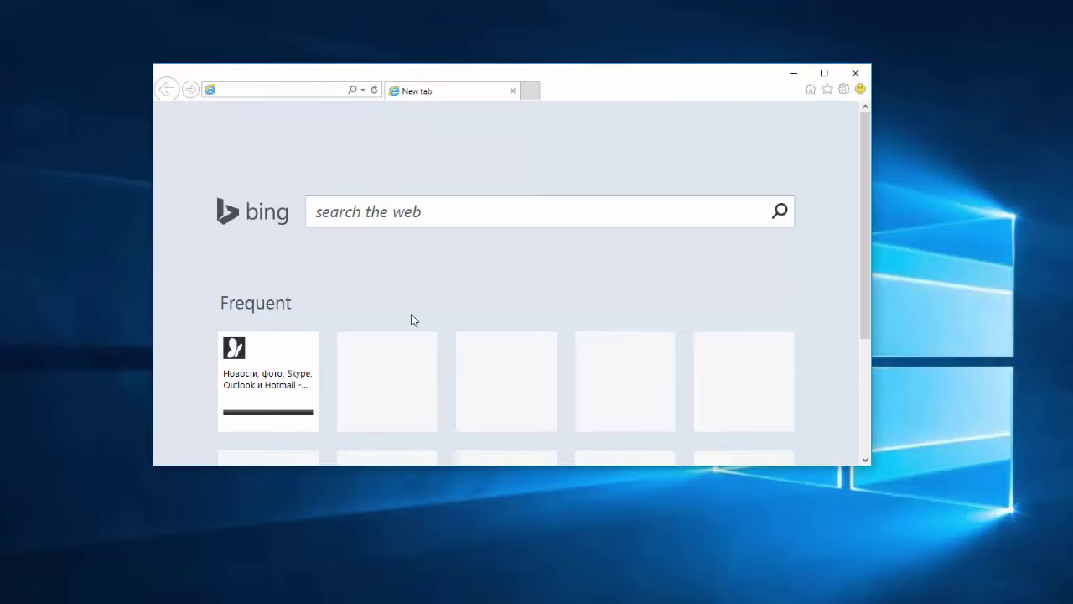
pyautogui.click(863, 71)
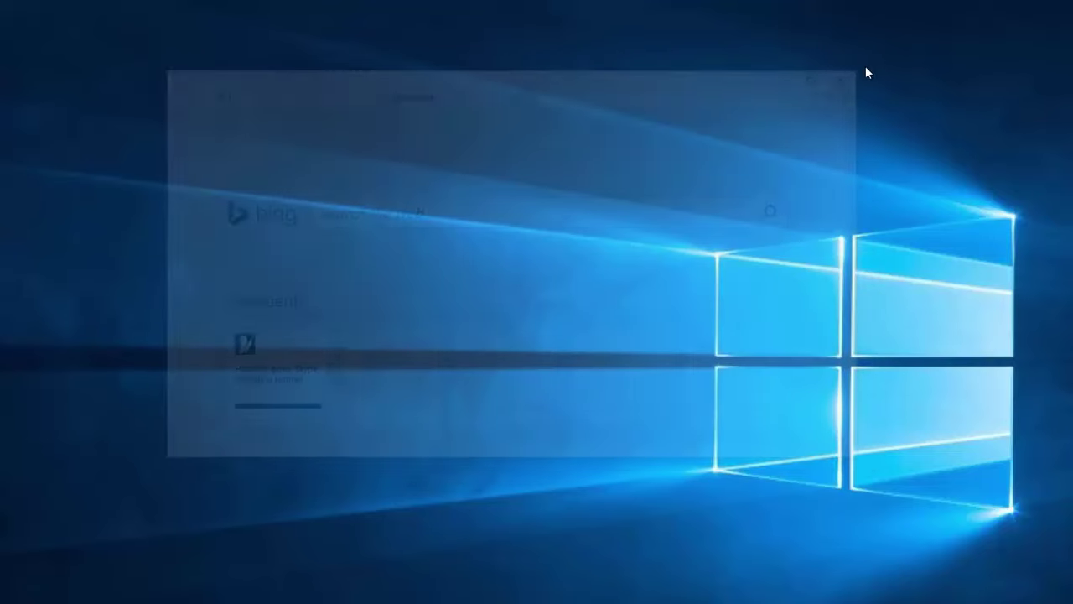